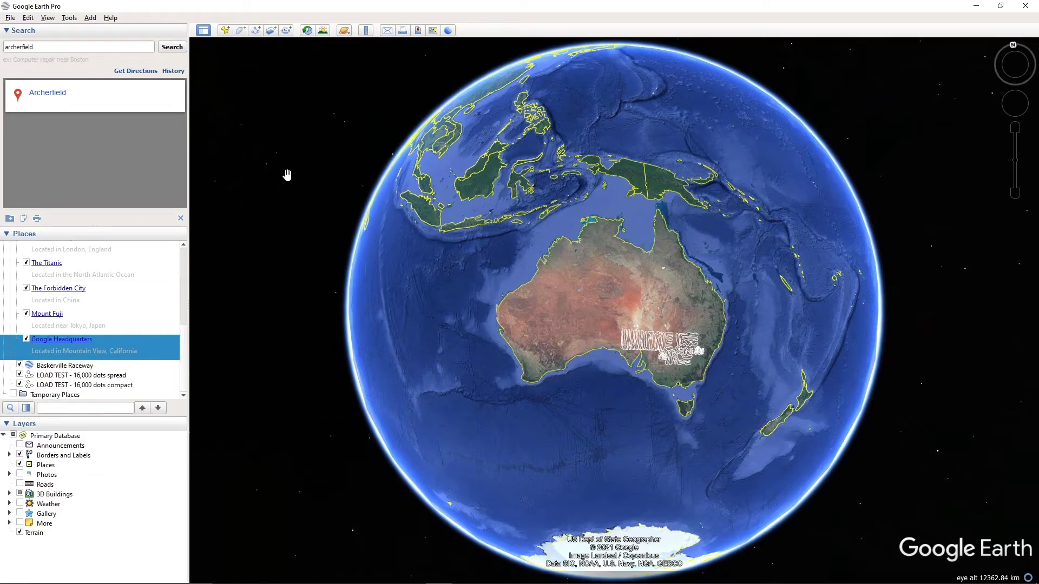
Replace the previous search with 'Archerfield Speedway' and fly to it
{"action": "double_click", "coordinate": [55, 46]}
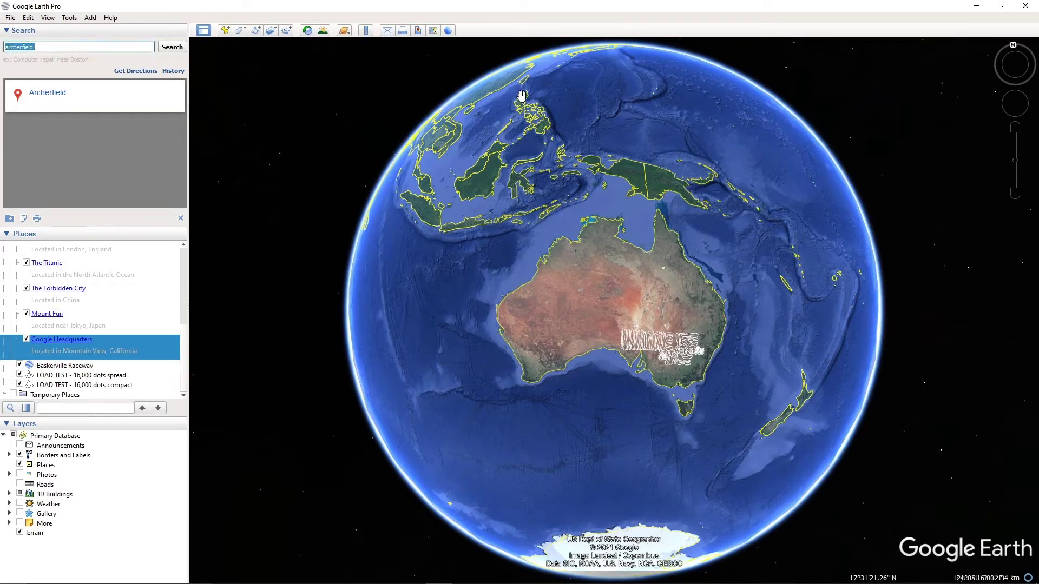
{"action": "key", "text": "BackSpace"}
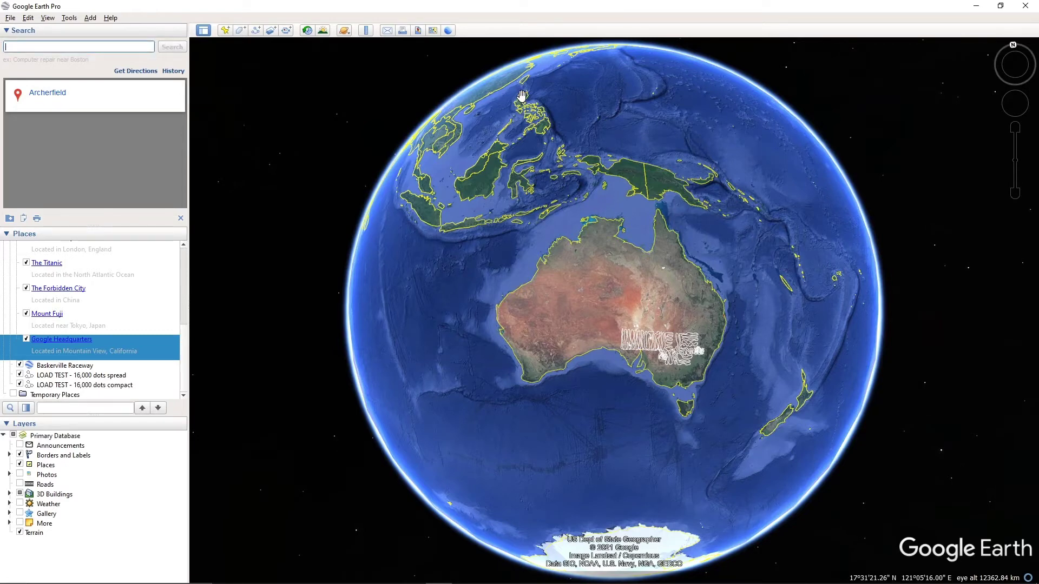
{"action": "type", "text": "Archerfield Sp"}
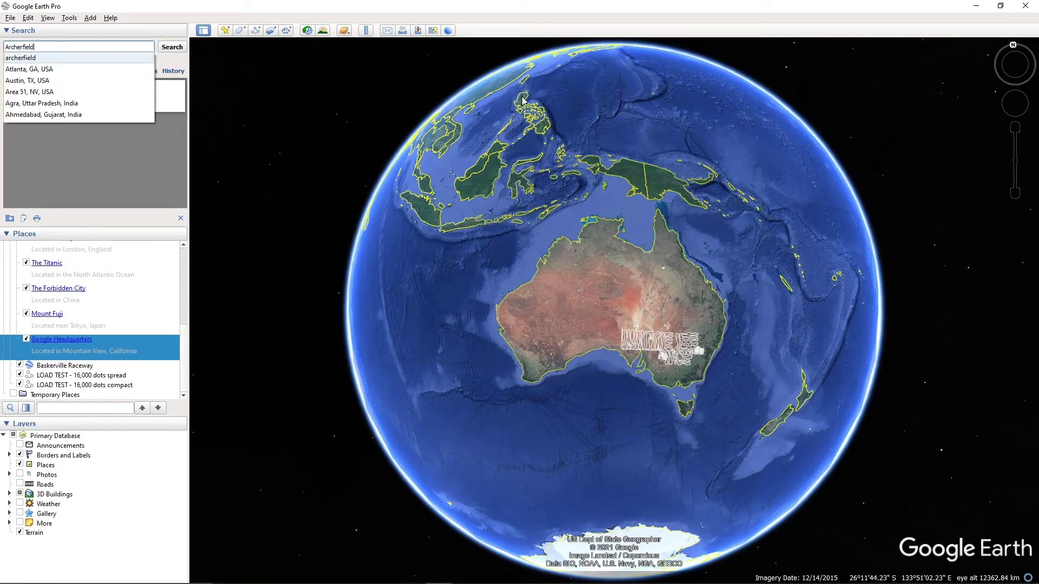
{"action": "type", "text": "eedway"}
{"action": "key", "text": "Return"}
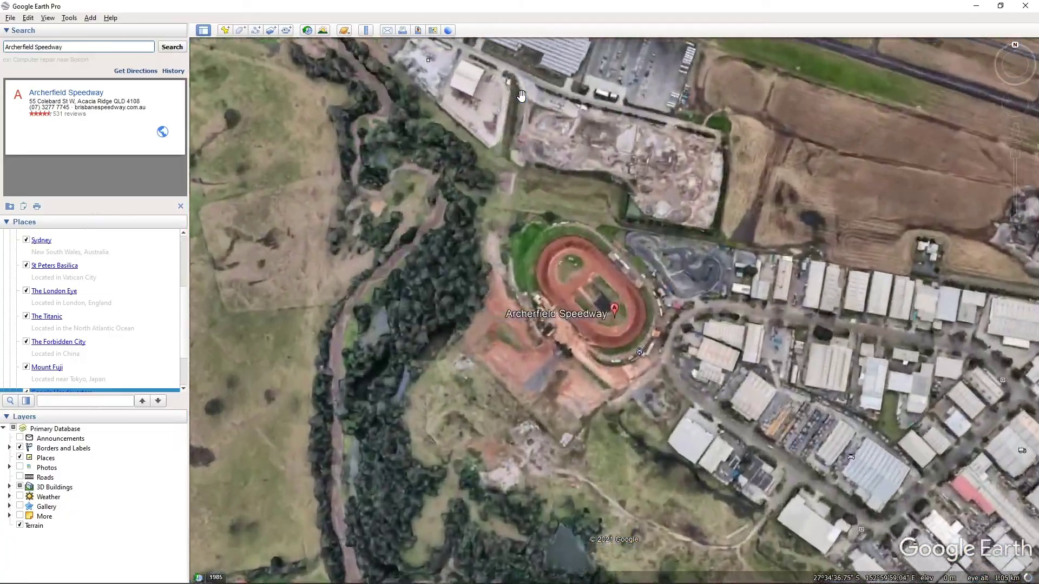
Zoom in close over the winding kart track beside the speedway oval
{"action": "scroll", "coordinate": [681, 272], "scroll_direction": "down", "scroll_amount": 2}
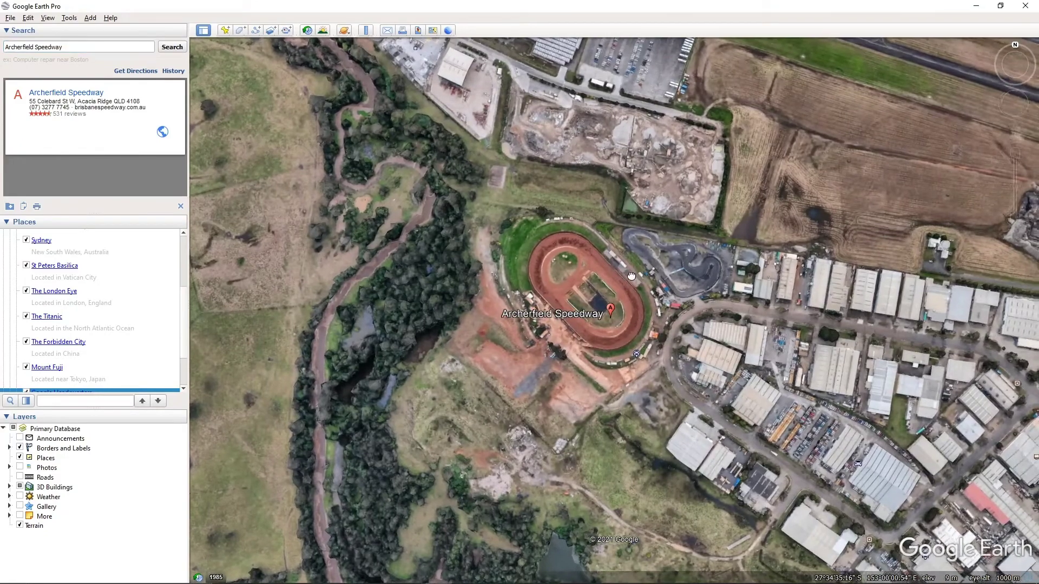
{"action": "scroll", "coordinate": [576, 251], "scroll_direction": "down", "scroll_amount": 2}
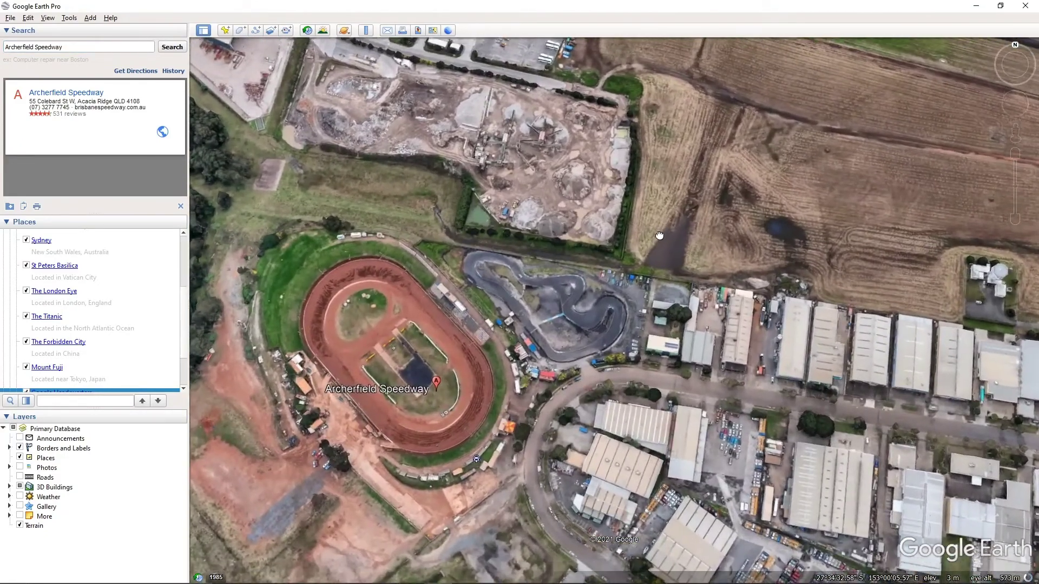
{"action": "scroll", "coordinate": [577, 188], "scroll_direction": "down", "scroll_amount": 1}
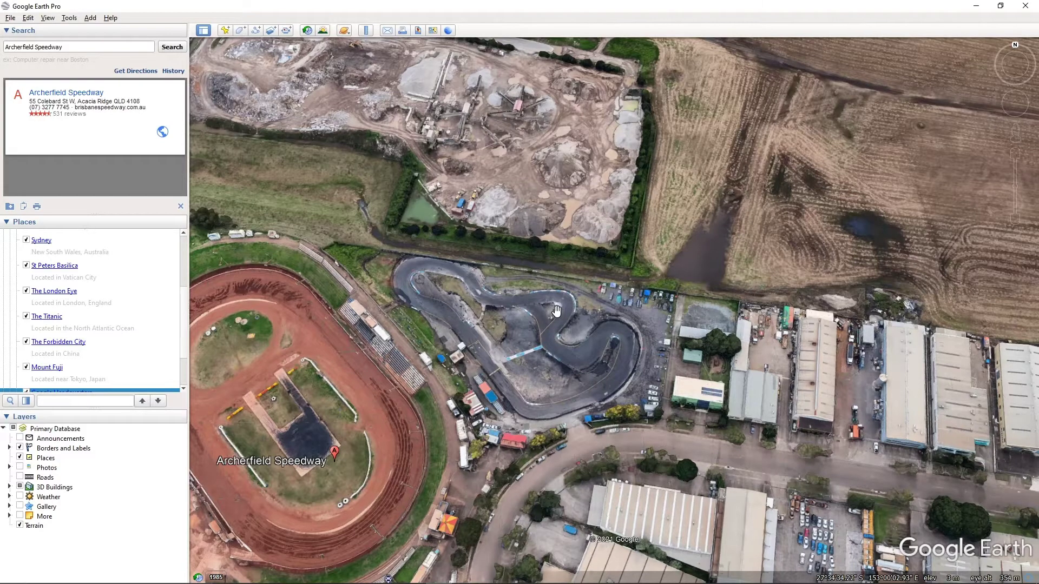
{"action": "scroll", "coordinate": [470, 272], "scroll_direction": "up", "scroll_amount": 1}
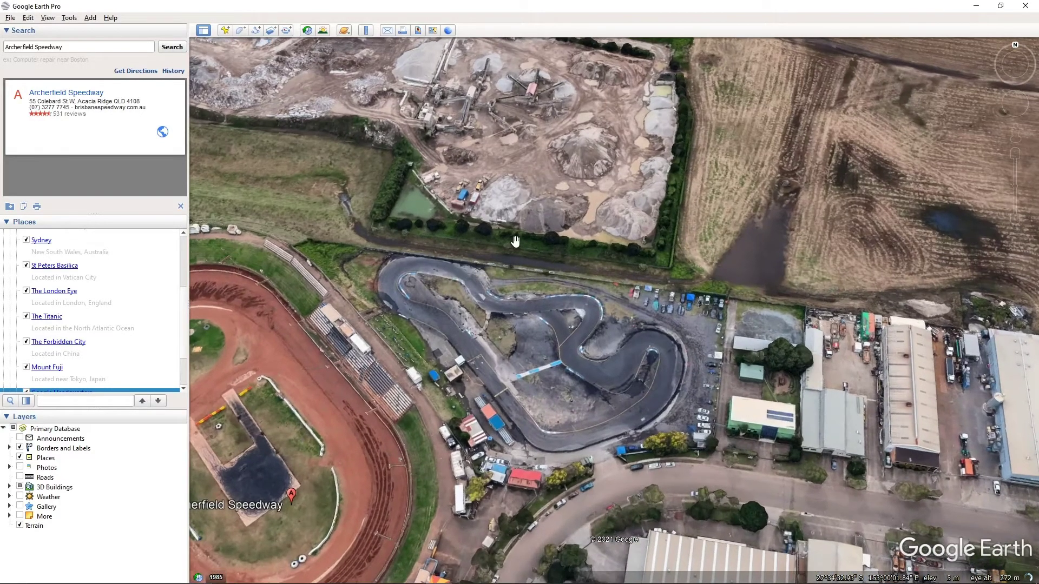
{"action": "scroll", "coordinate": [520, 262], "scroll_direction": "down", "scroll_amount": 3}
{"action": "scroll", "coordinate": [519, 262], "scroll_direction": "up", "scroll_amount": 2}
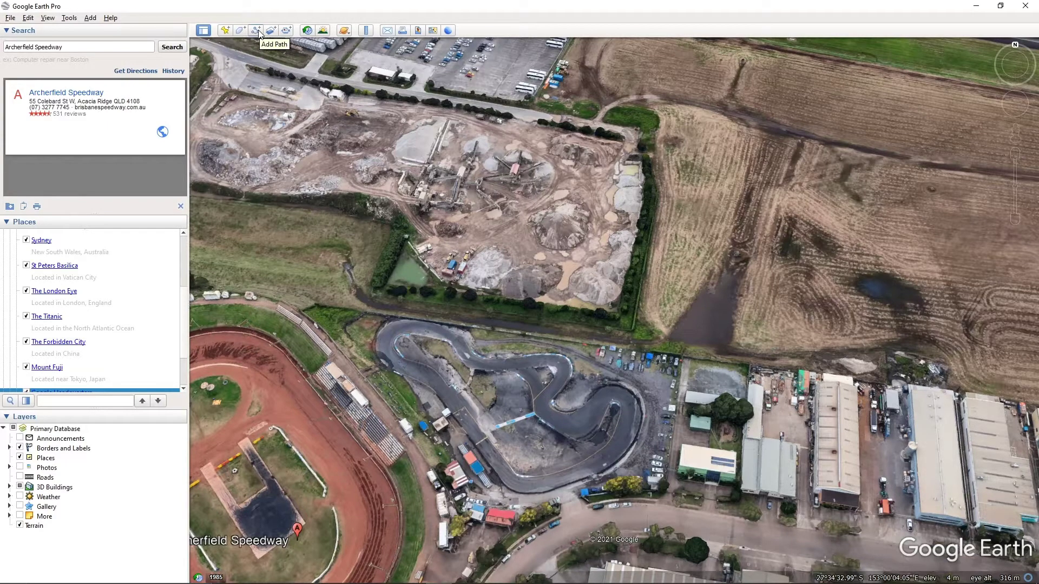
Create a new Google Earth path named 'Archerfield Drift Park'
{"action": "left_click", "coordinate": [256, 31]}
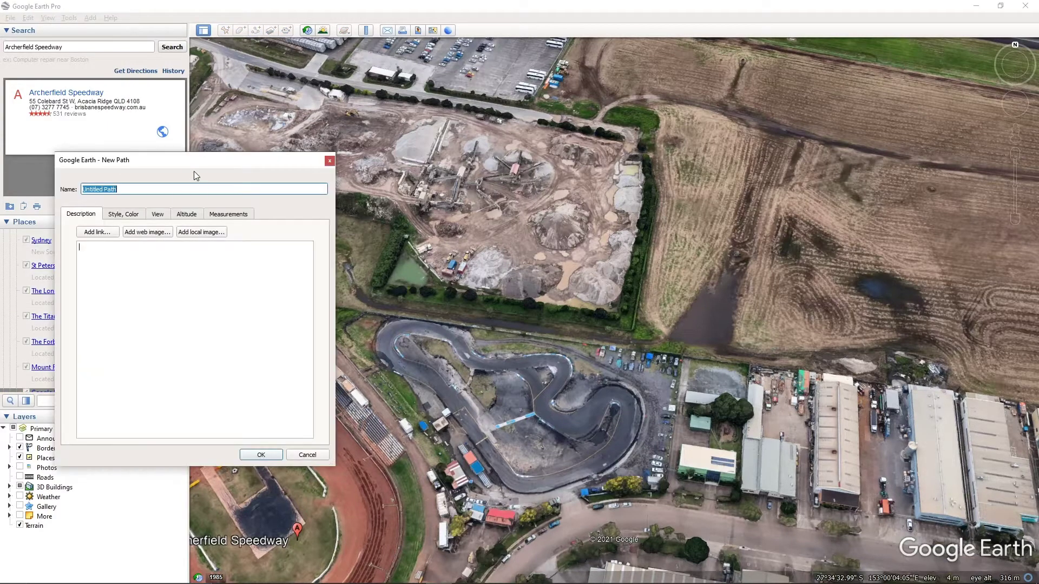
{"action": "left_click_drag", "start_coordinate": [201, 161], "coordinate": [193, 117]}
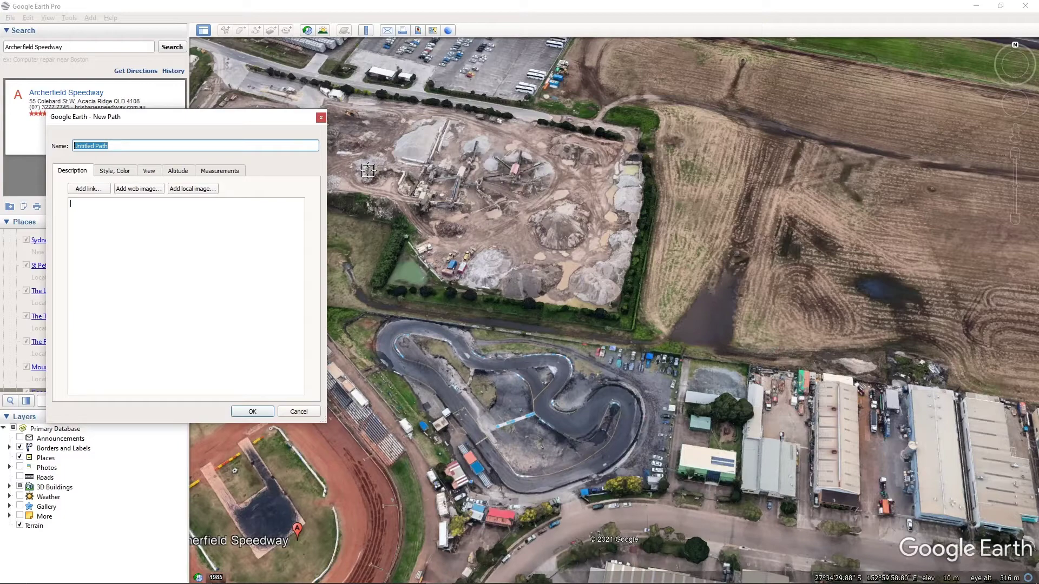
{"action": "type", "text": "Archerfield Drift Park"}
{"action": "key", "text": "Tab"}
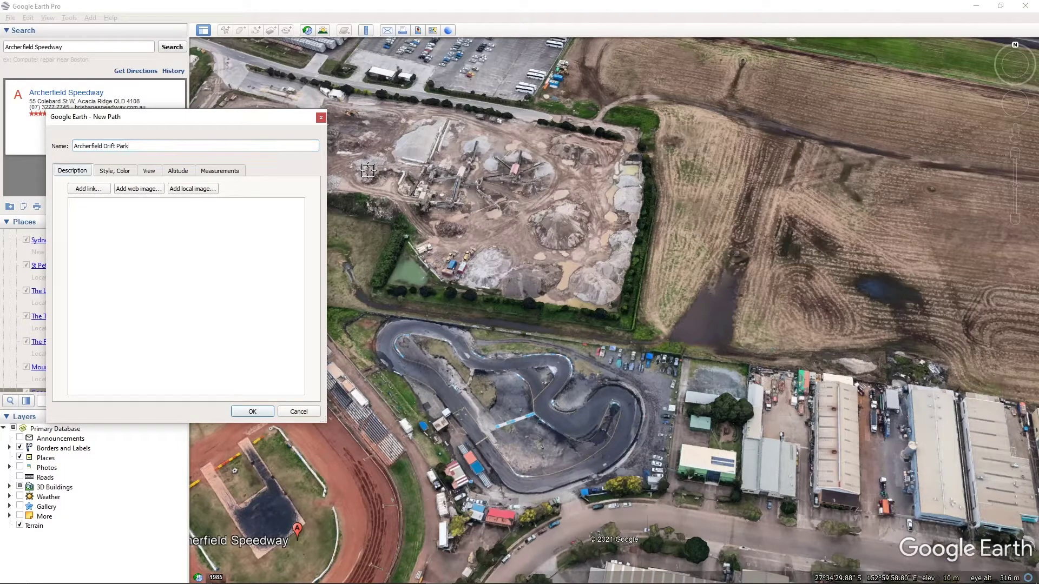
{"action": "key", "text": "Tab"}
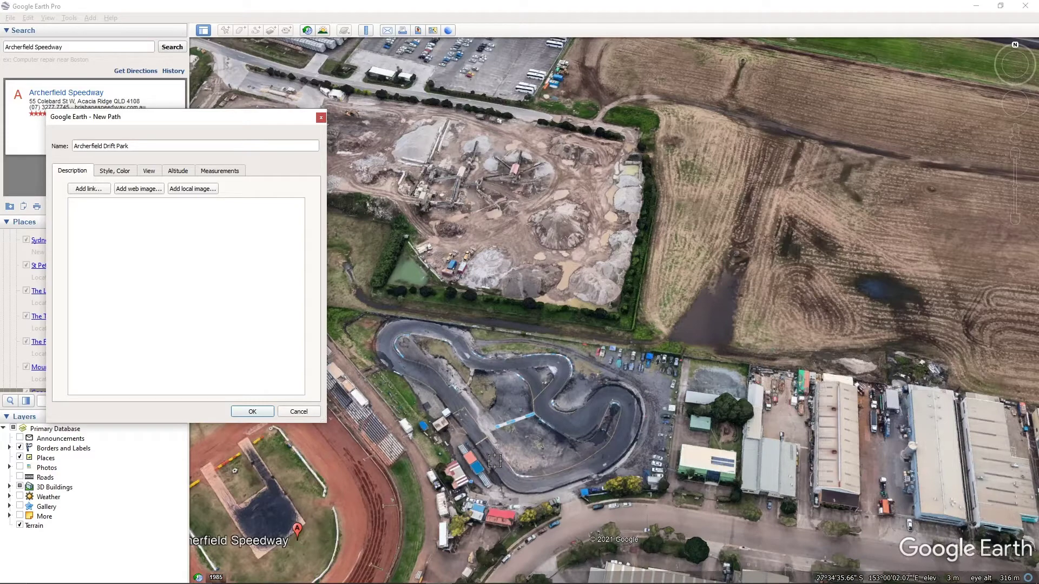
Place path points from the track's bottom start up along the left side
{"action": "left_click", "coordinate": [494, 460]}
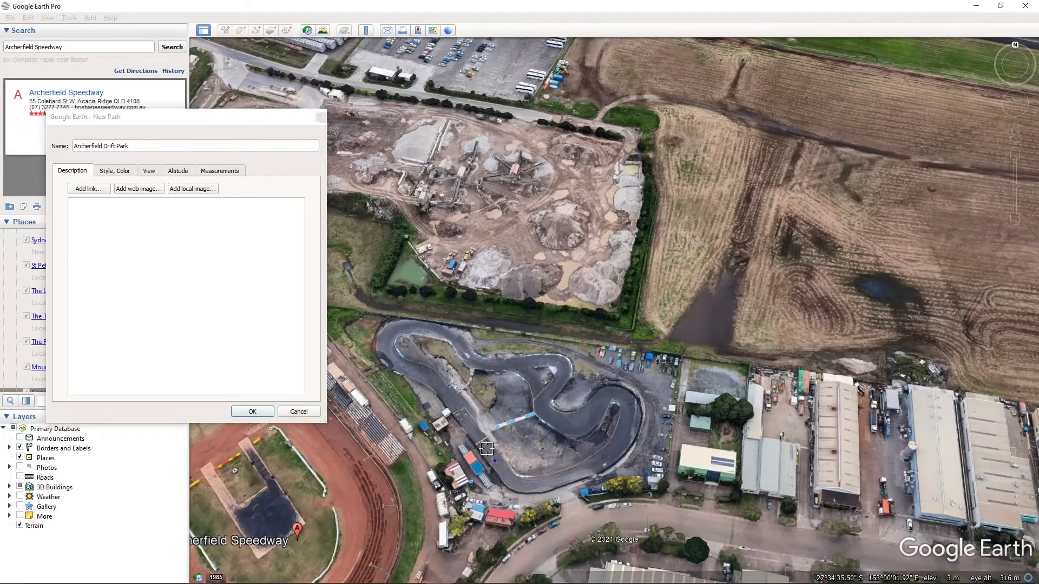
{"action": "left_click", "coordinate": [444, 394]}
{"action": "scroll", "coordinate": [435, 385], "scroll_direction": "up", "scroll_amount": 2}
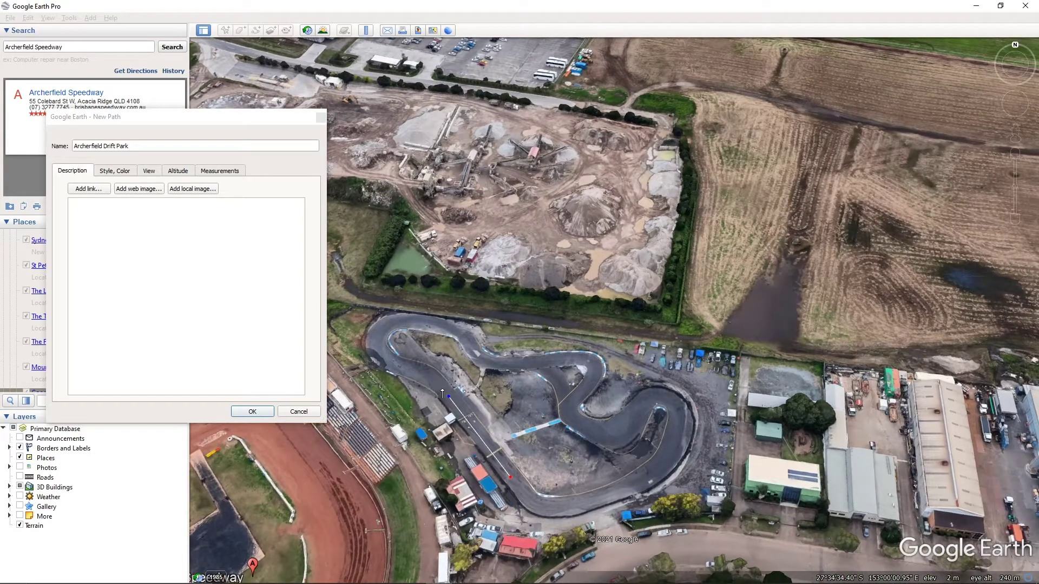
{"action": "left_click", "coordinate": [442, 389]}
{"action": "left_click", "coordinate": [432, 382]}
{"action": "left_click", "coordinate": [421, 378]}
{"action": "left_click", "coordinate": [410, 374]}
{"action": "left_click", "coordinate": [398, 373]}
{"action": "left_click", "coordinate": [390, 365]}
{"action": "left_click", "coordinate": [381, 359]}
{"action": "left_click", "coordinate": [381, 349]}
{"action": "left_click", "coordinate": [380, 336]}
{"action": "left_click", "coordinate": [389, 324]}
Continue the path points around the top bend and through the middle bend
{"action": "left_click", "coordinate": [404, 319]}
{"action": "left_click", "coordinate": [413, 319]}
{"action": "left_click", "coordinate": [427, 321]}
{"action": "left_click", "coordinate": [445, 327]}
{"action": "left_click", "coordinate": [451, 326]}
{"action": "left_click", "coordinate": [460, 331]}
{"action": "left_click", "coordinate": [468, 339]}
{"action": "left_click", "coordinate": [474, 349]}
{"action": "left_click", "coordinate": [484, 361]}
{"action": "left_click", "coordinate": [502, 365]}
{"action": "left_click", "coordinate": [516, 365]}
Trace the far bend, hairpin and bottom straight, nudging the final point onto the track
{"action": "left_click", "coordinate": [568, 359]}
{"action": "left_click", "coordinate": [579, 358]}
{"action": "left_click", "coordinate": [590, 360]}
{"action": "left_click", "coordinate": [595, 369]}
{"action": "left_click", "coordinate": [595, 379]}
{"action": "left_click", "coordinate": [589, 386]}
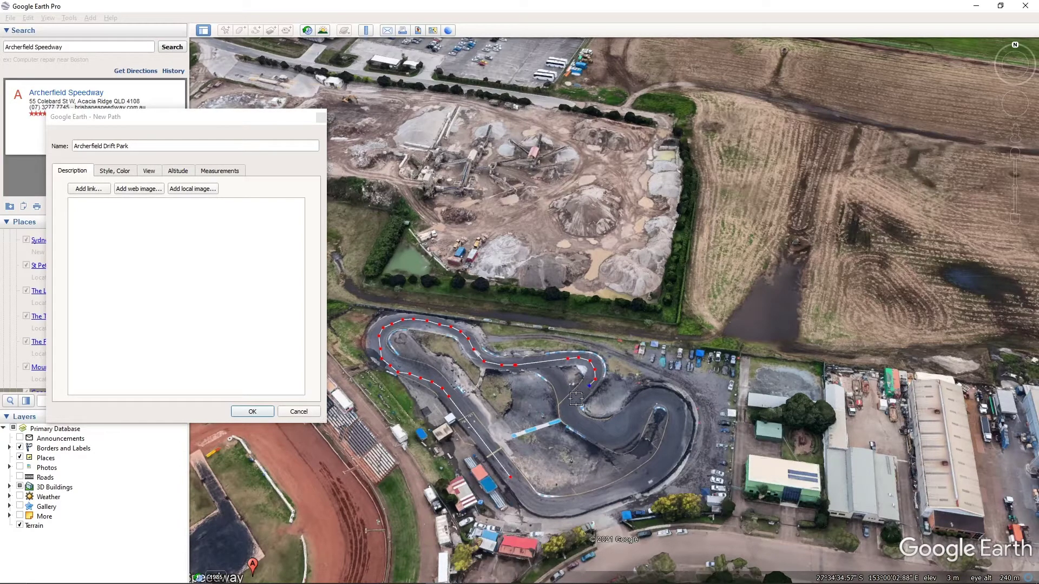
{"action": "left_click", "coordinate": [571, 404]}
{"action": "left_click", "coordinate": [571, 414]}
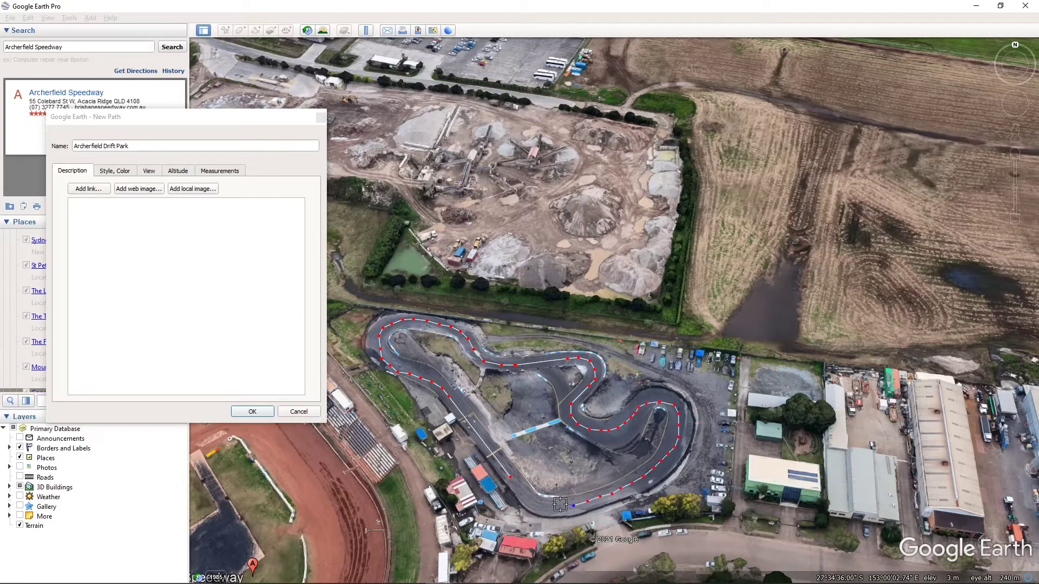
{"action": "left_click", "coordinate": [550, 508]}
{"action": "left_click", "coordinate": [539, 506]}
{"action": "left_click", "coordinate": [521, 492]}
{"action": "left_click", "coordinate": [511, 480]}
{"action": "left_click", "coordinate": [528, 496]}
{"action": "left_click", "coordinate": [529, 497]}
{"action": "left_click_drag", "start_coordinate": [527, 499], "coordinate": [514, 483]}
Drag path vertices on the top, bends and right side to sit exactly on the track
{"action": "scroll", "coordinate": [460, 381], "scroll_direction": "up", "scroll_amount": 2}
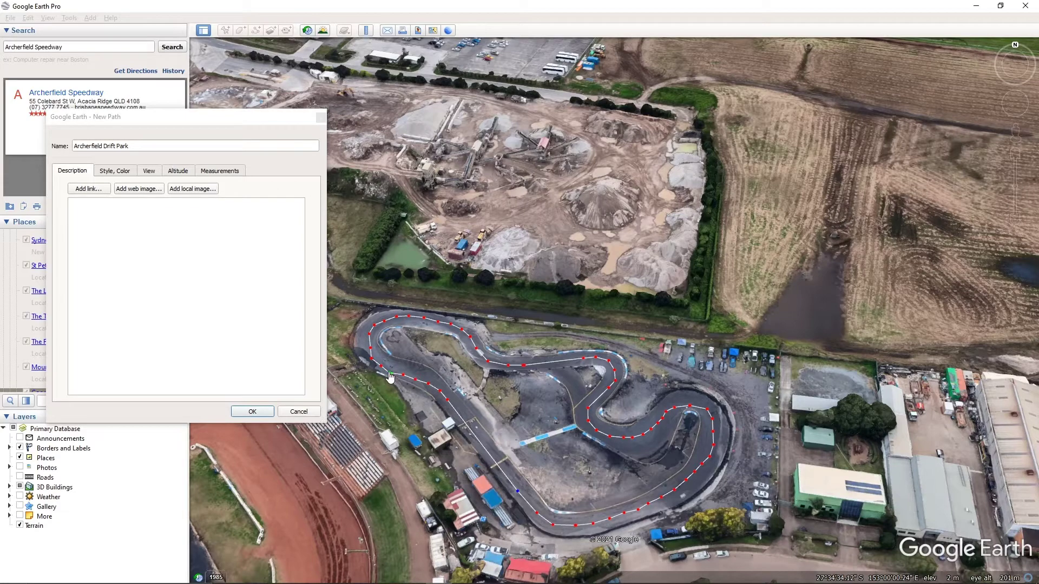
{"action": "left_click_drag", "start_coordinate": [389, 374], "coordinate": [393, 376]}
{"action": "left_click", "coordinate": [383, 322]}
{"action": "left_click", "coordinate": [438, 323]}
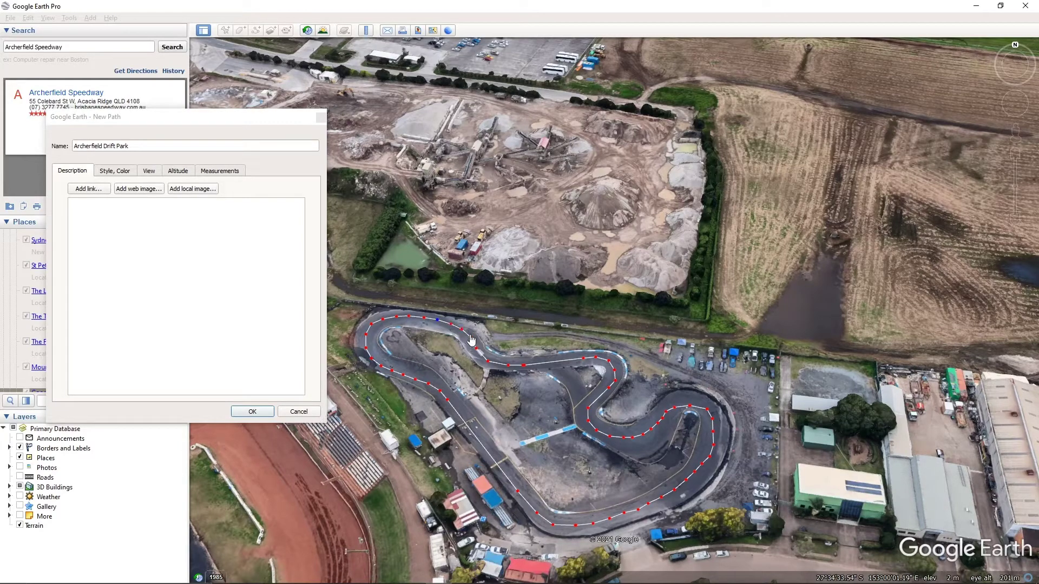
{"action": "left_click", "coordinate": [488, 361]}
{"action": "left_click_drag", "start_coordinate": [509, 371], "coordinate": [545, 370]}
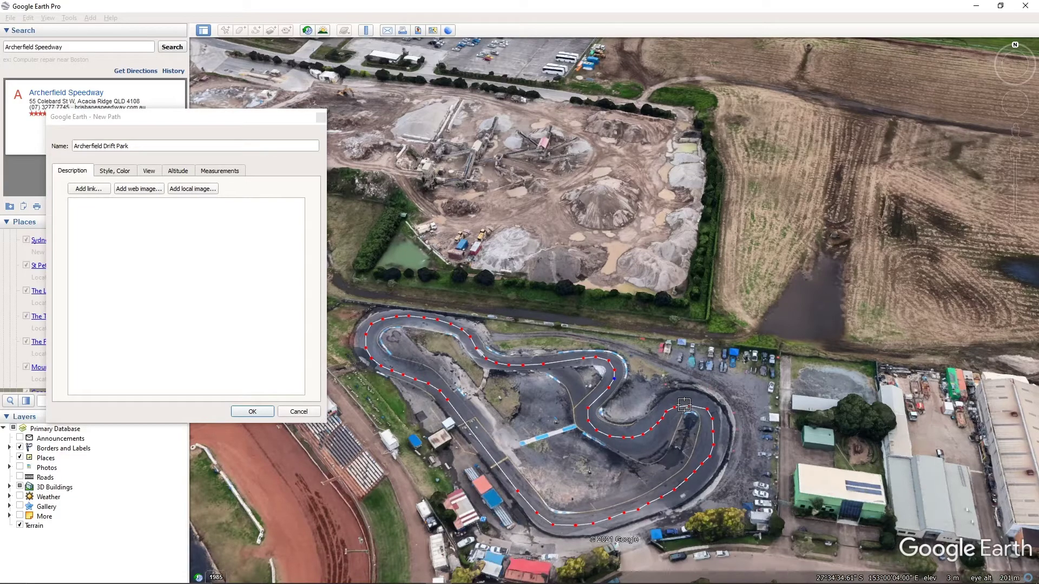
{"action": "left_click_drag", "start_coordinate": [676, 413], "coordinate": [698, 404]}
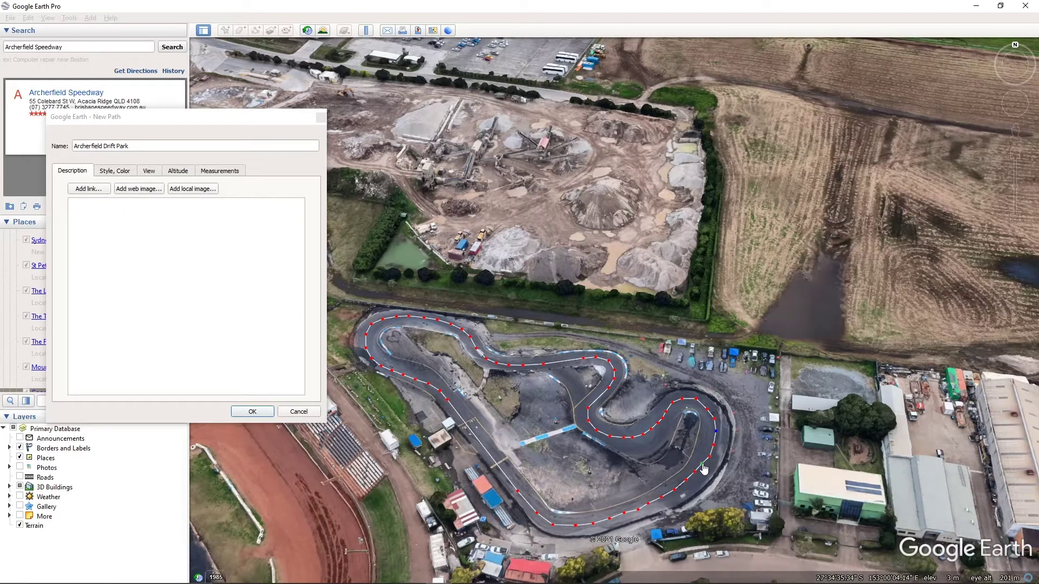
{"action": "left_click_drag", "start_coordinate": [703, 472], "coordinate": [706, 472]}
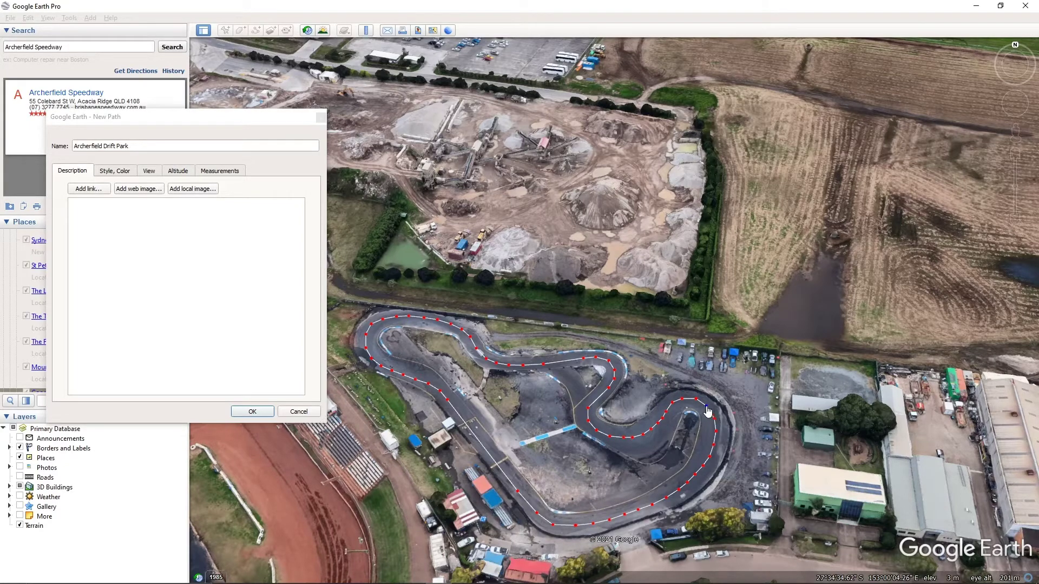
{"action": "left_click_drag", "start_coordinate": [705, 401], "coordinate": [712, 411]}
{"action": "left_click", "coordinate": [143, 144]}
Confirm the Archerfield Drift Park path so it is added to Places
{"action": "left_click_drag", "start_coordinate": [153, 126], "coordinate": [410, 147]}
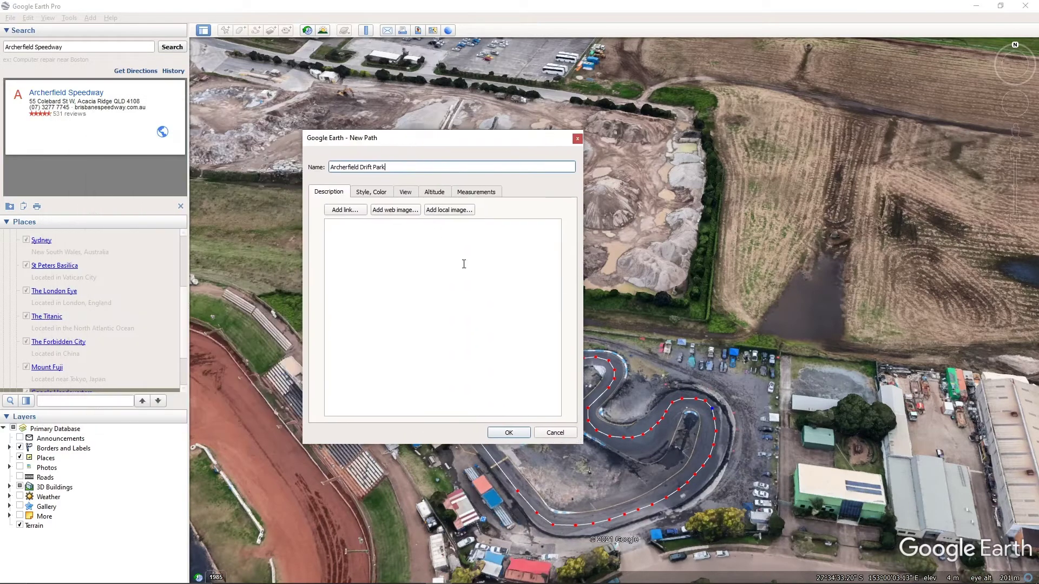
{"action": "left_click", "coordinate": [507, 433]}
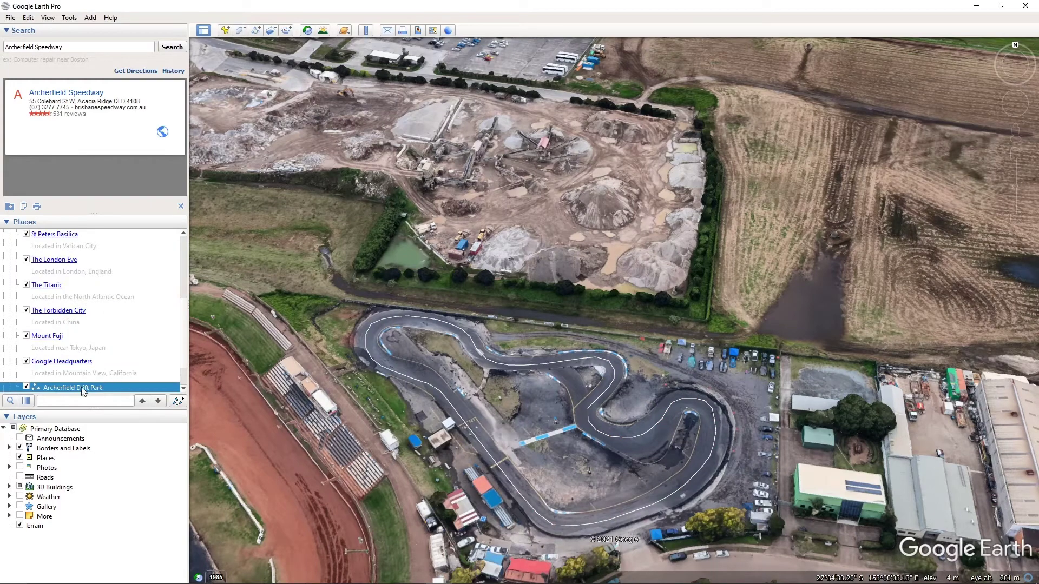
{"action": "scroll", "coordinate": [60, 344], "scroll_direction": "down", "scroll_amount": 1}
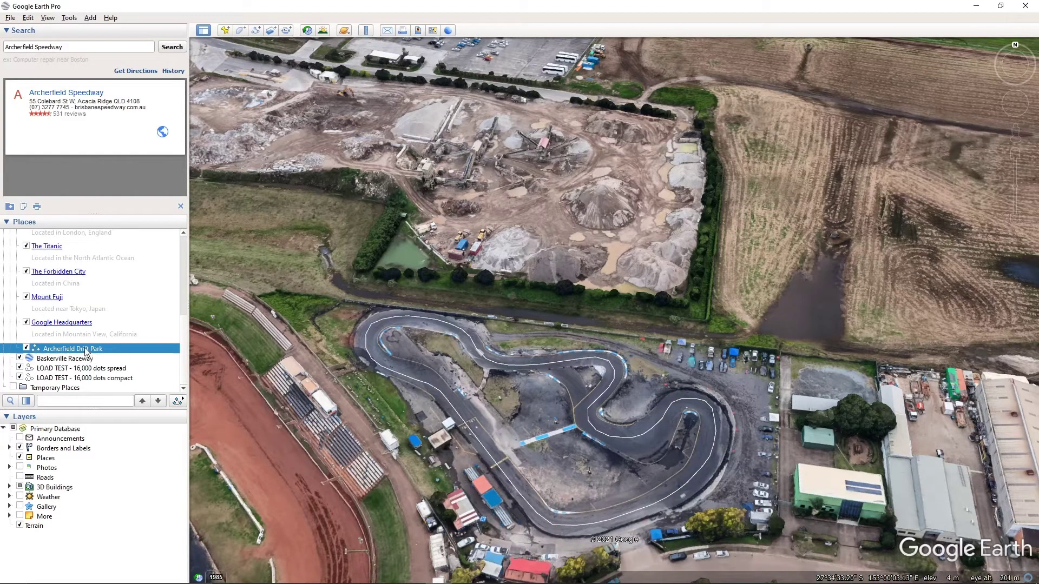
Save the place as Archerfield Drift Park.kml to the Desktop, keeping KML type
{"action": "right_click", "coordinate": [84, 349]}
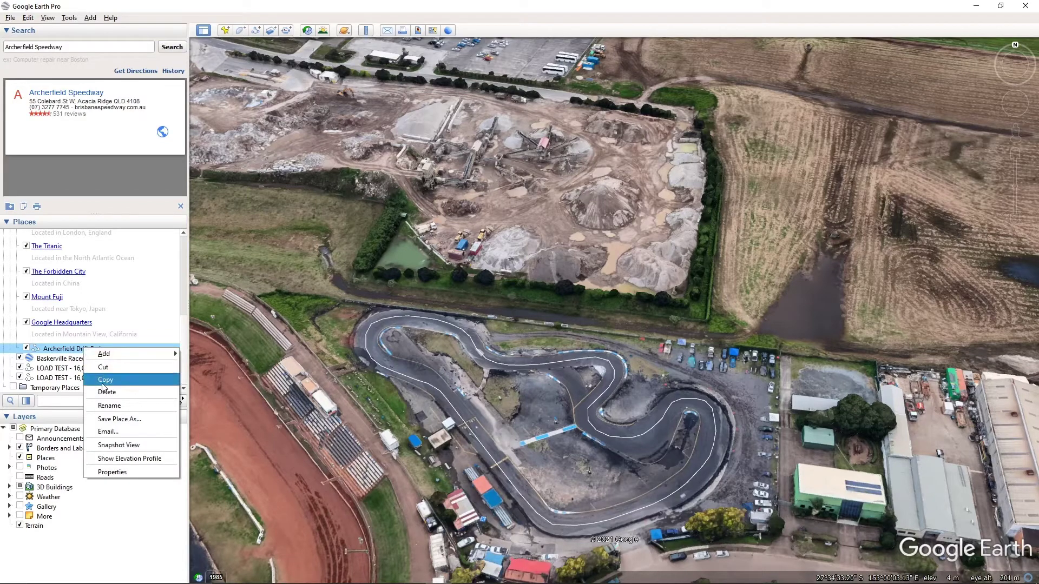
{"action": "left_click", "coordinate": [122, 419]}
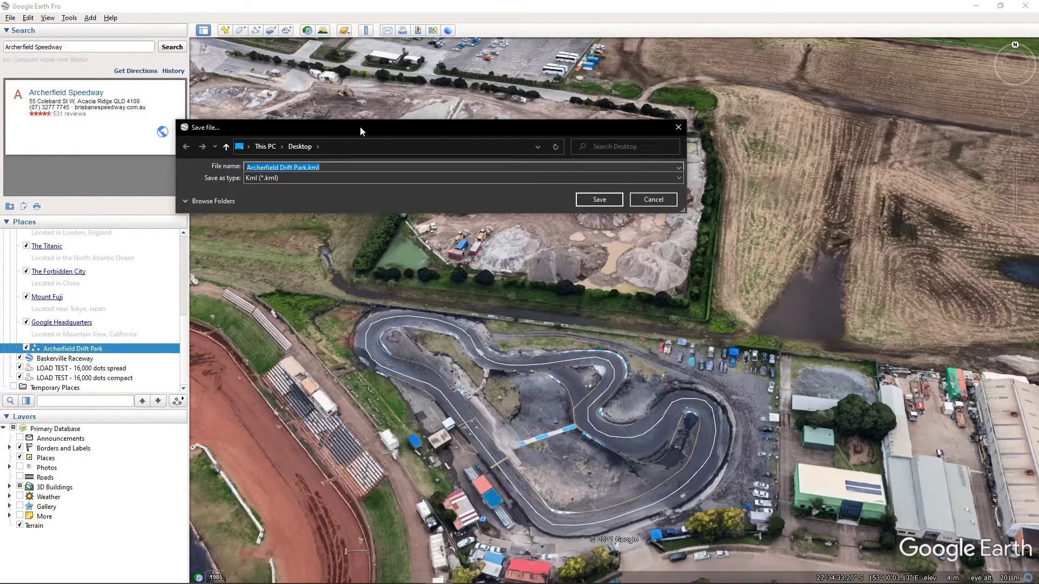
{"action": "left_click_drag", "start_coordinate": [359, 126], "coordinate": [400, 137]}
{"action": "left_click", "coordinate": [294, 187]}
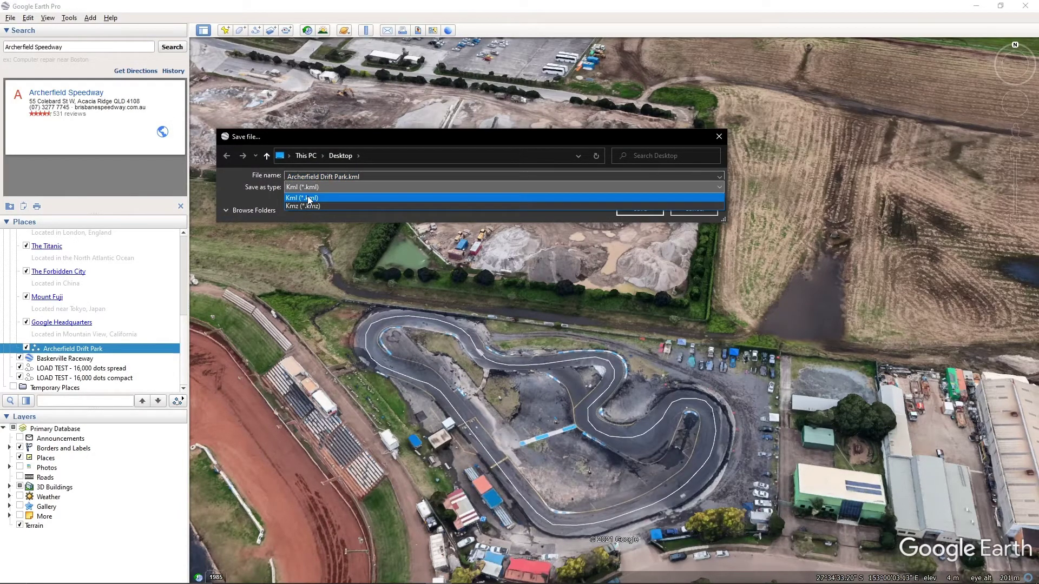
{"action": "left_click", "coordinate": [300, 197]}
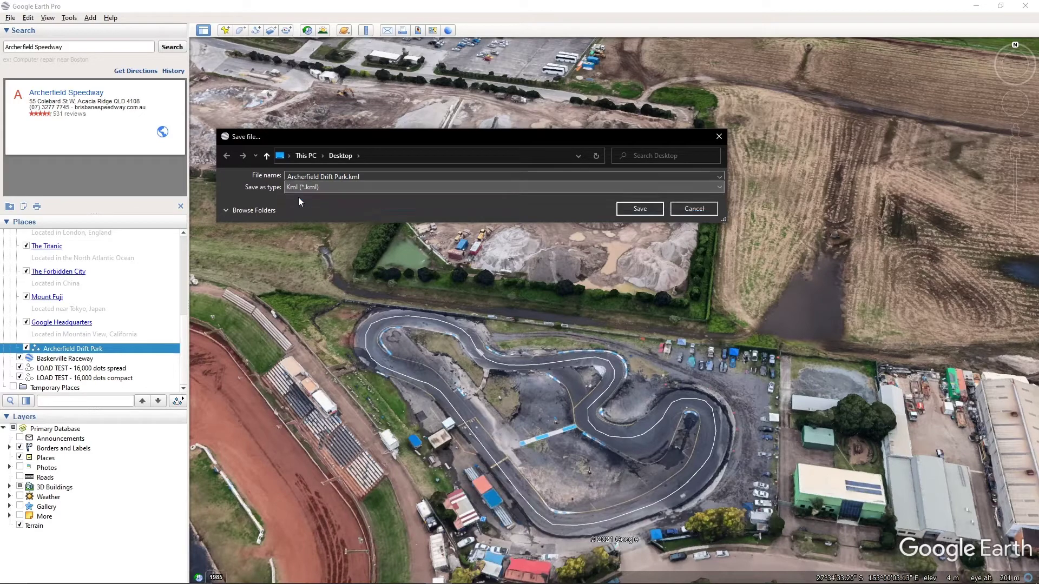
{"action": "left_click", "coordinate": [300, 186]}
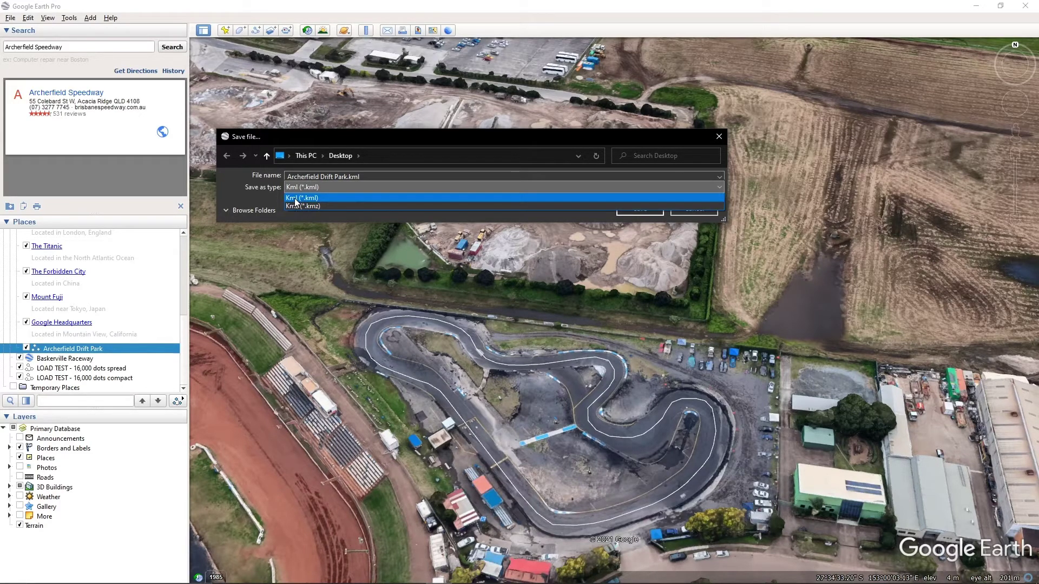
{"action": "left_click", "coordinate": [296, 199]}
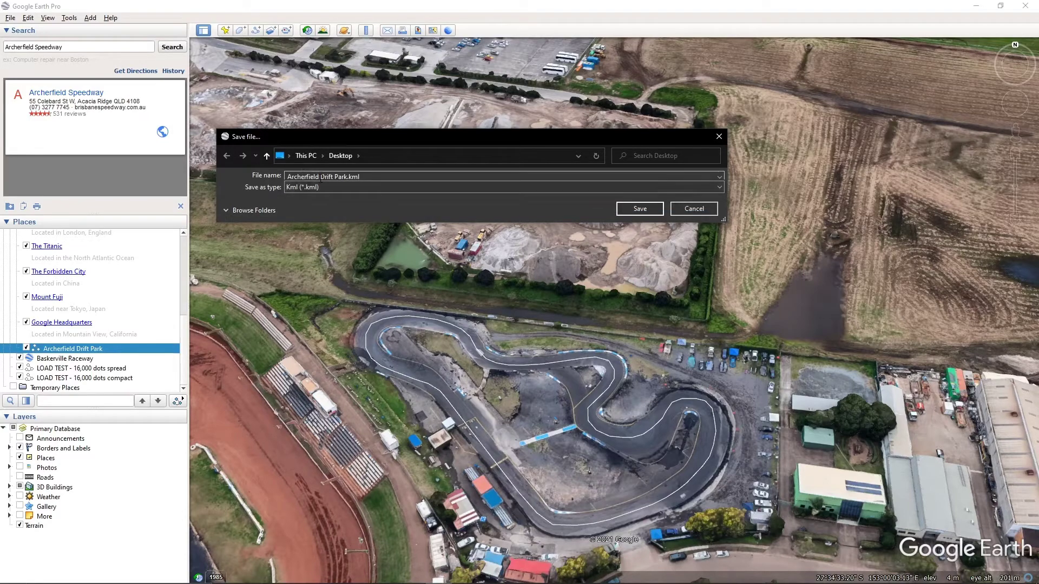
{"action": "left_click", "coordinate": [365, 177]}
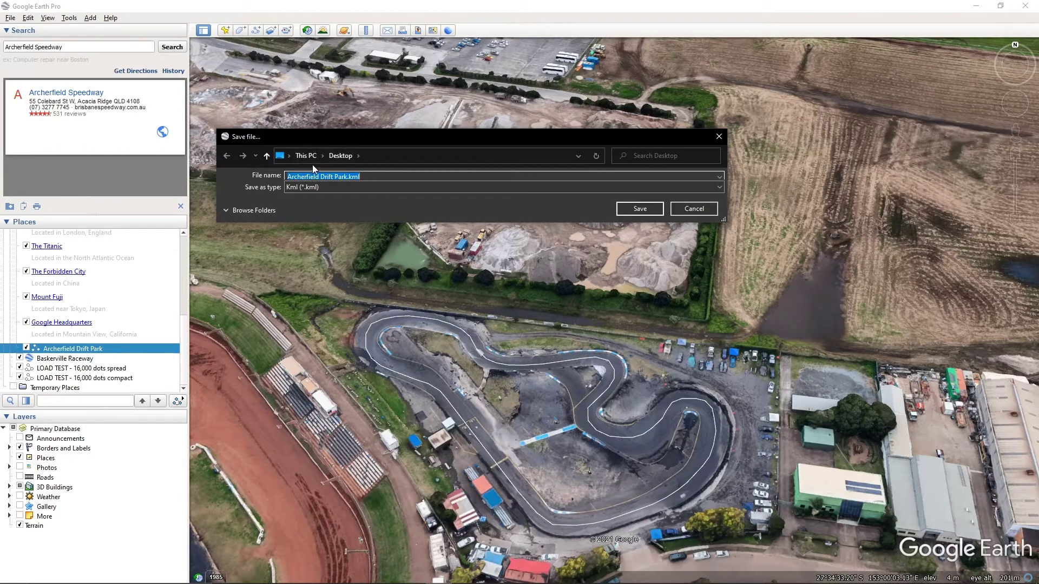
{"action": "left_click", "coordinate": [630, 215]}
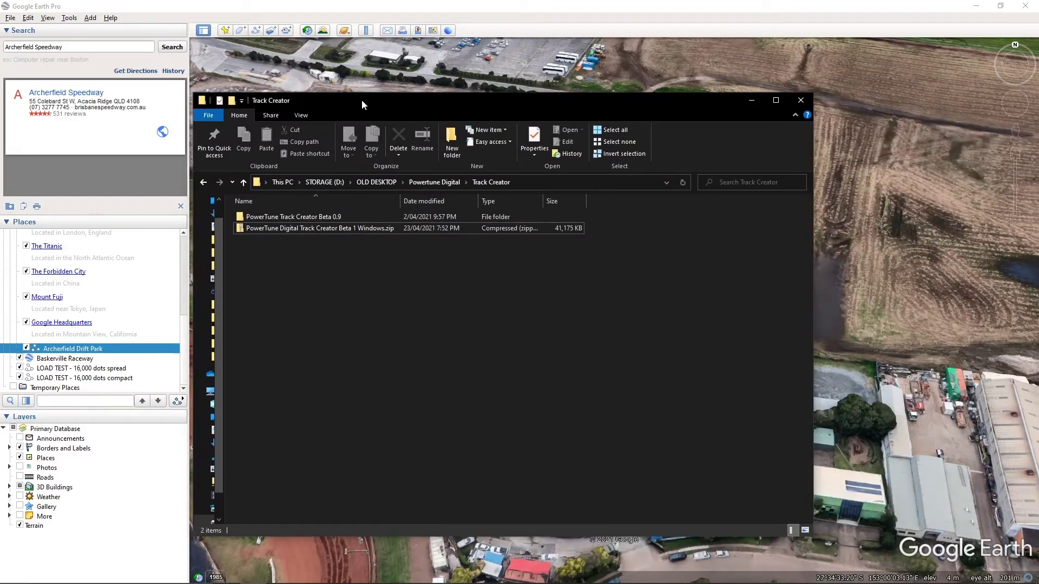
{"action": "left_click_drag", "start_coordinate": [361, 99], "coordinate": [400, 81]}
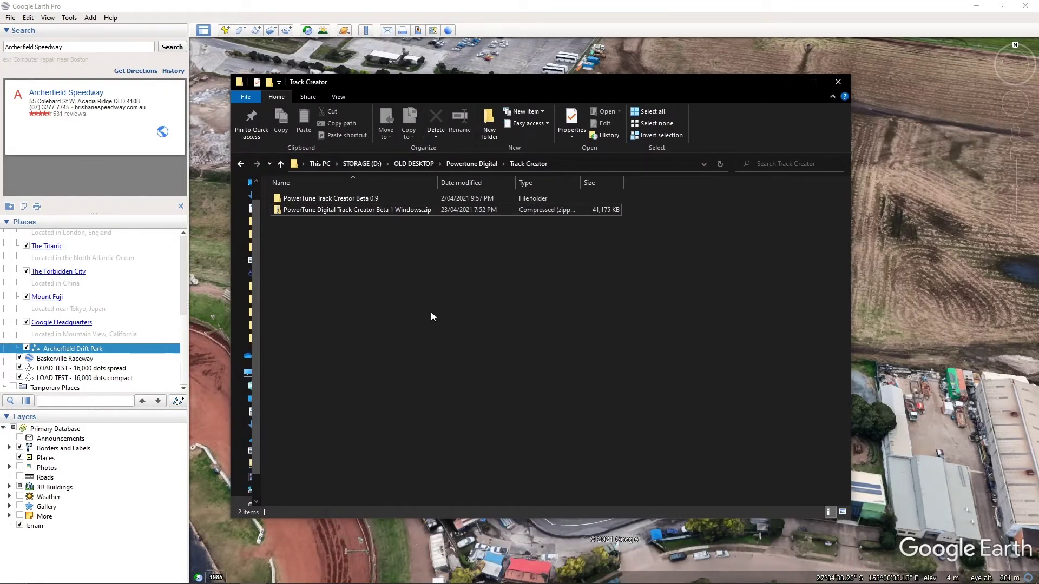
Copy the PowerTune Track Creator Beta 1 Windows folder from the zip into Track Creator, then close the zip window
{"action": "double_click", "coordinate": [366, 211]}
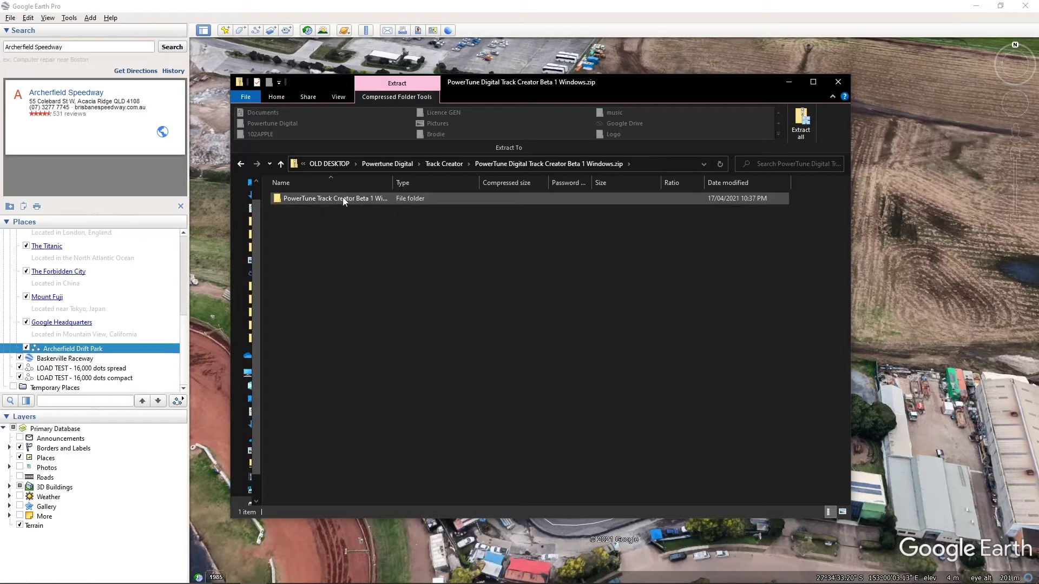
{"action": "left_click", "coordinate": [444, 163]}
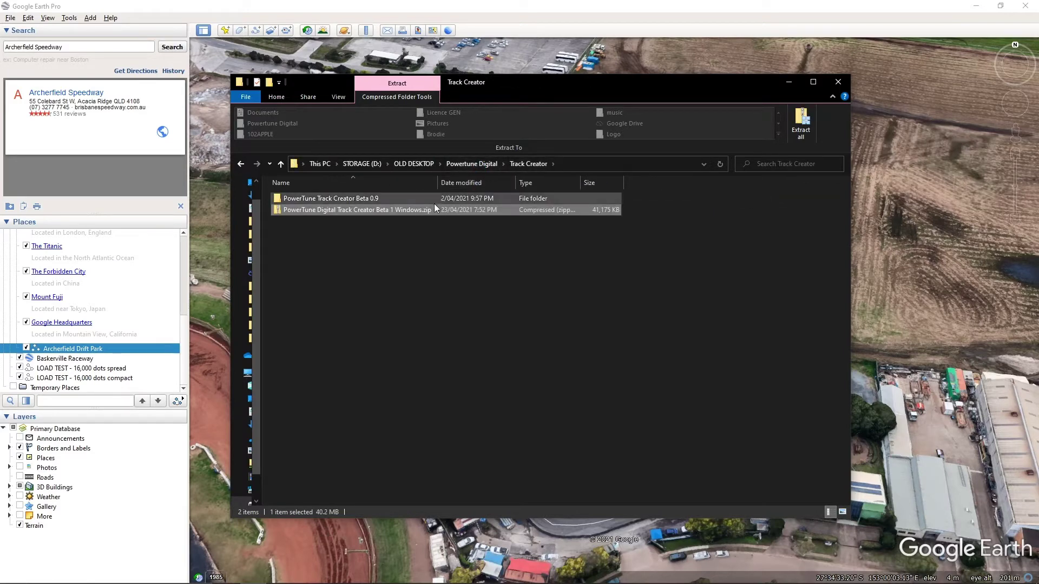
{"action": "right_click", "coordinate": [408, 211]}
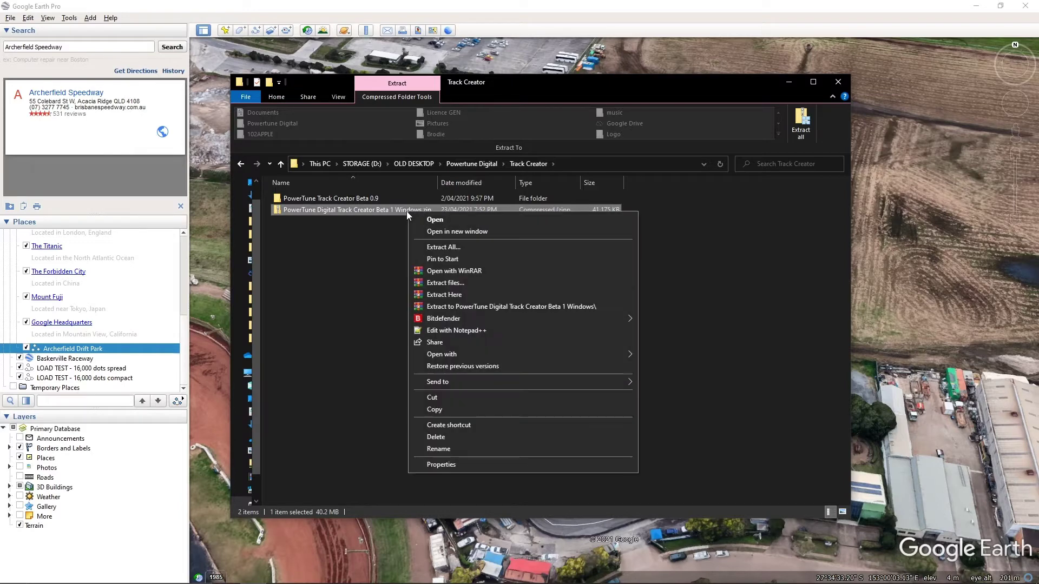
{"action": "left_click", "coordinate": [436, 232]}
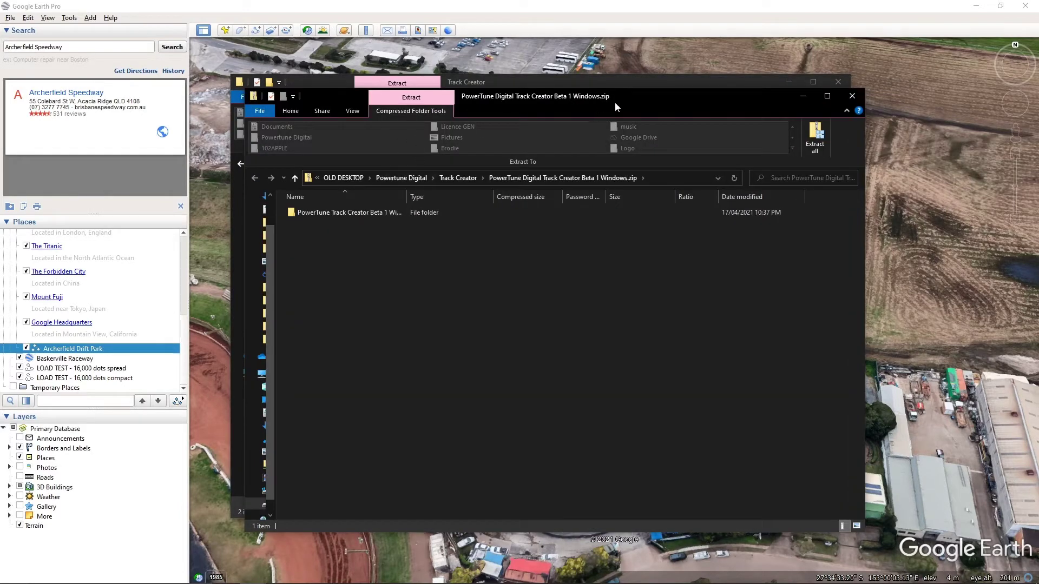
{"action": "left_click_drag", "start_coordinate": [615, 101], "coordinate": [839, 111]}
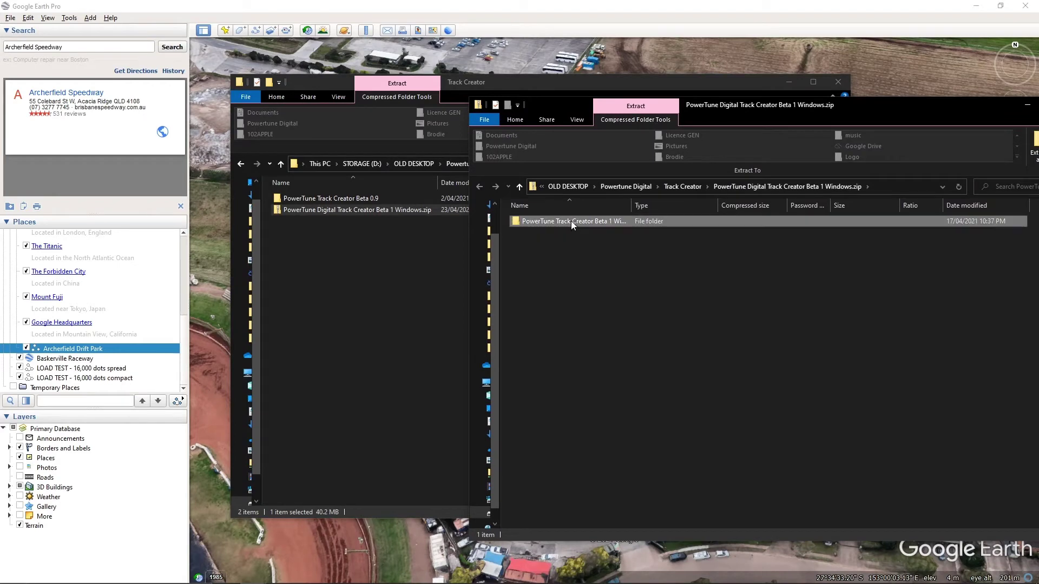
{"action": "left_click_drag", "start_coordinate": [551, 221], "coordinate": [322, 246]}
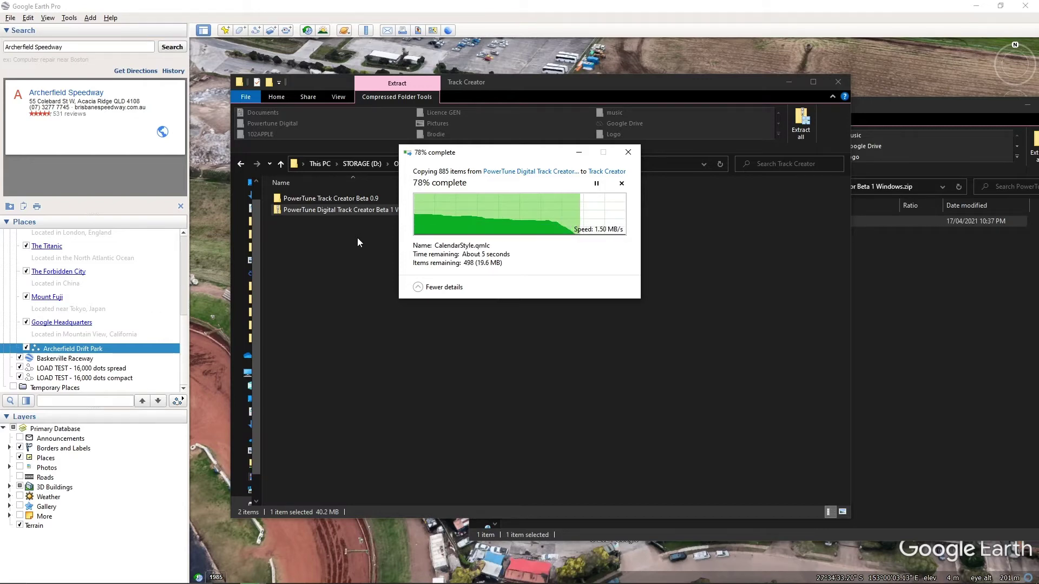
{"action": "left_click", "coordinate": [972, 268]}
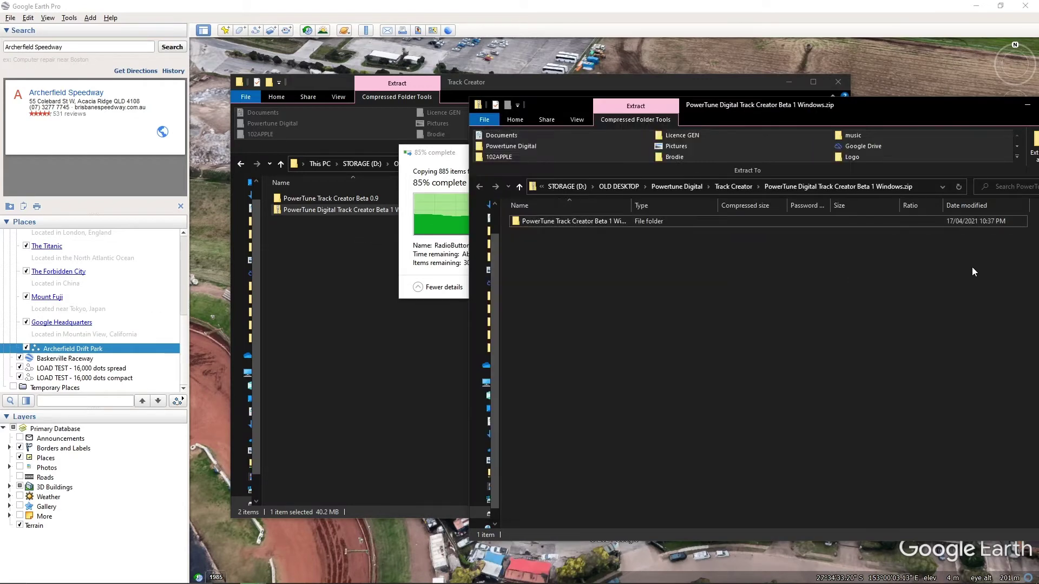
{"action": "left_click_drag", "start_coordinate": [973, 102], "coordinate": [905, 133]}
{"action": "left_click", "coordinate": [1009, 135]}
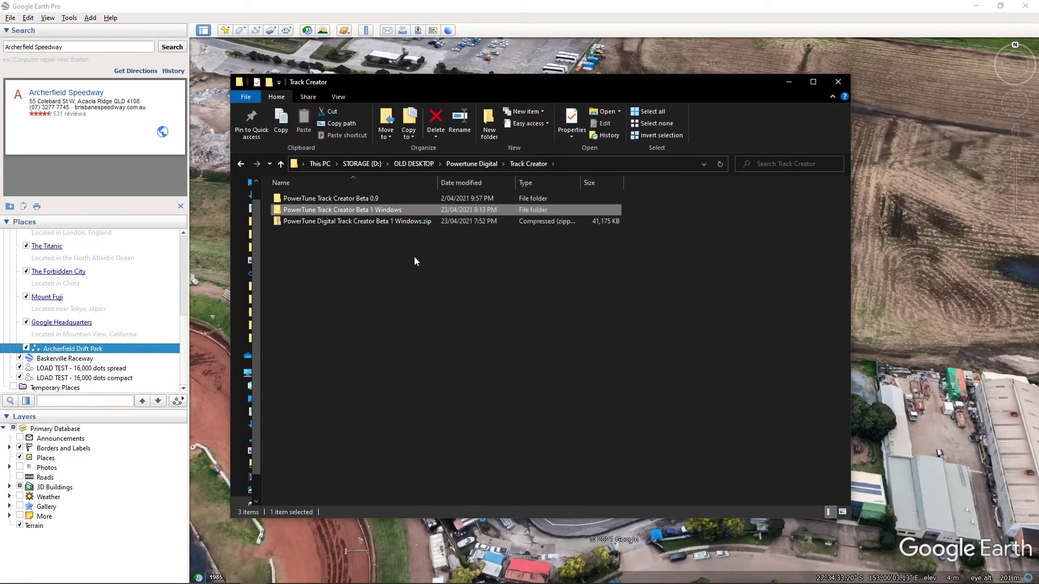
Open the PowerTune Track Creator Beta 1 Windows folder and launch TrackCreator.exe
{"action": "left_click", "coordinate": [407, 210]}
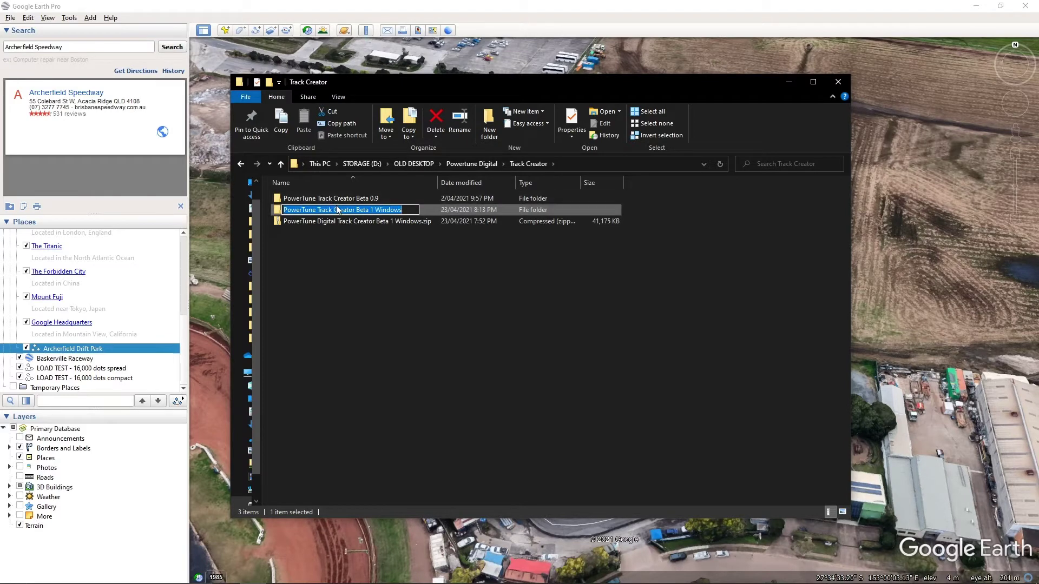
{"action": "key", "text": "Right"}
{"action": "key", "text": "Return"}
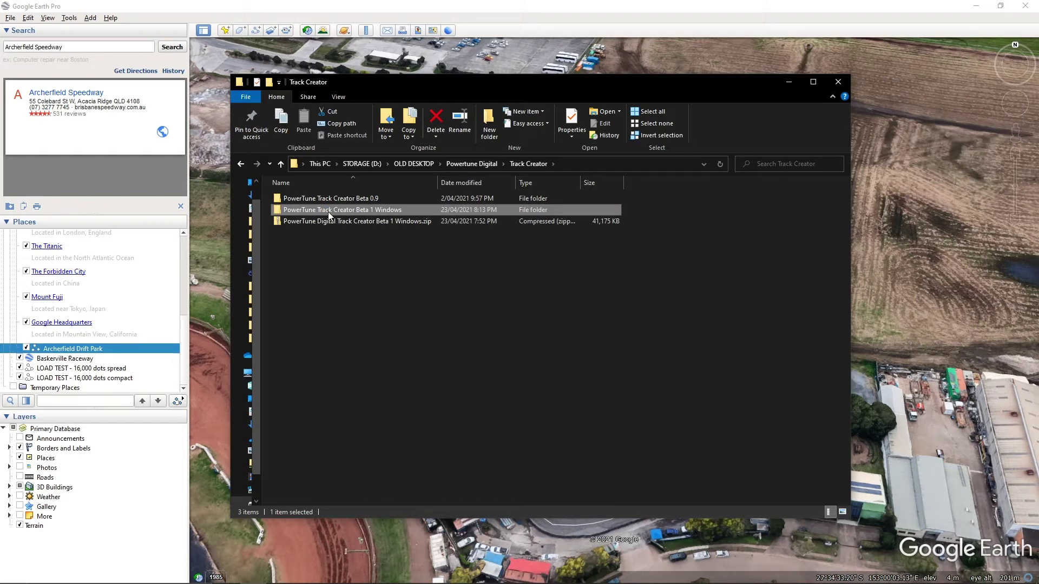
{"action": "double_click", "coordinate": [327, 210]}
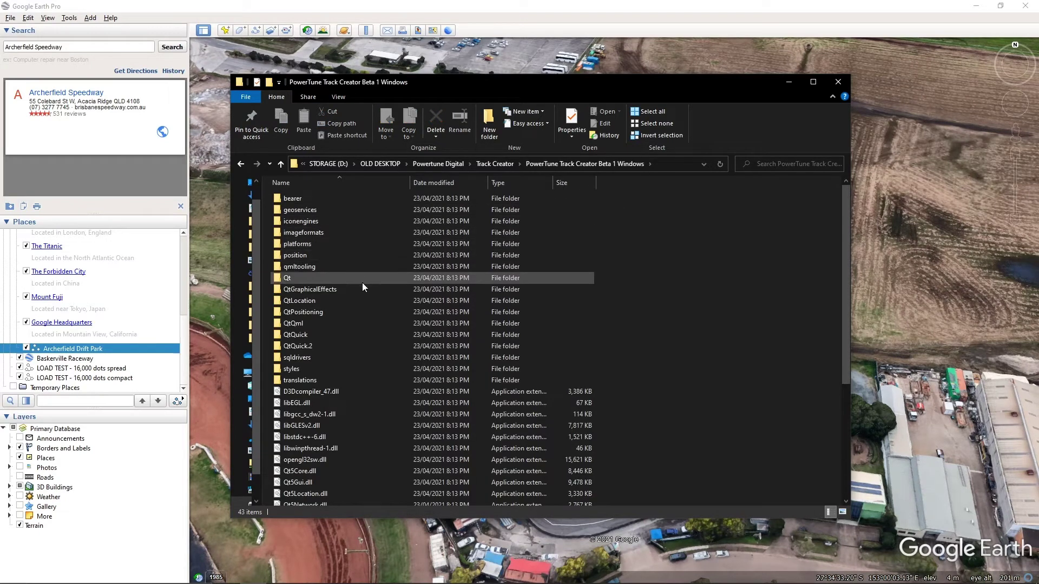
{"action": "scroll", "coordinate": [364, 288], "scroll_direction": "down", "scroll_amount": 5}
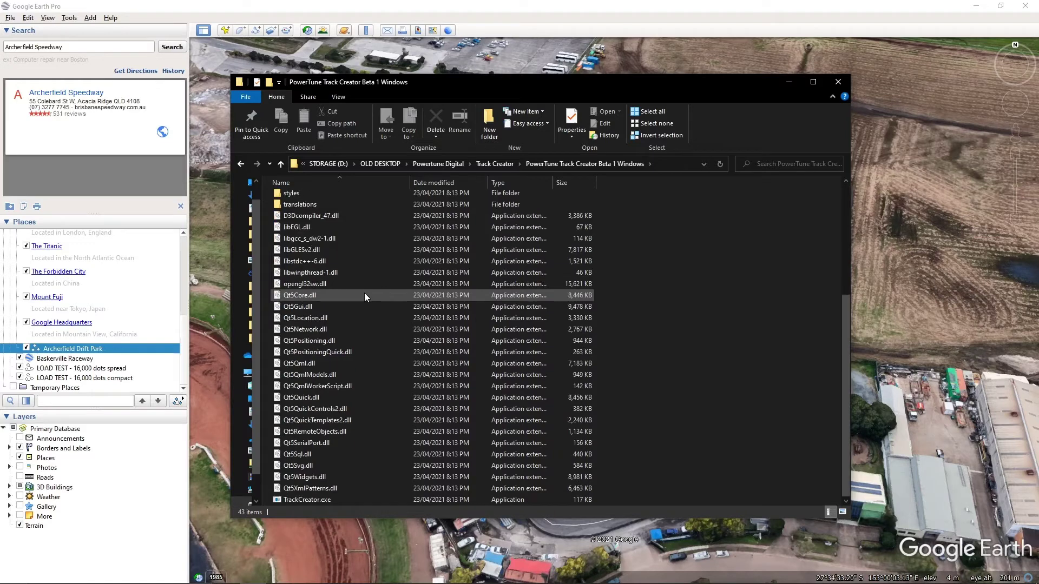
{"action": "double_click", "coordinate": [335, 499]}
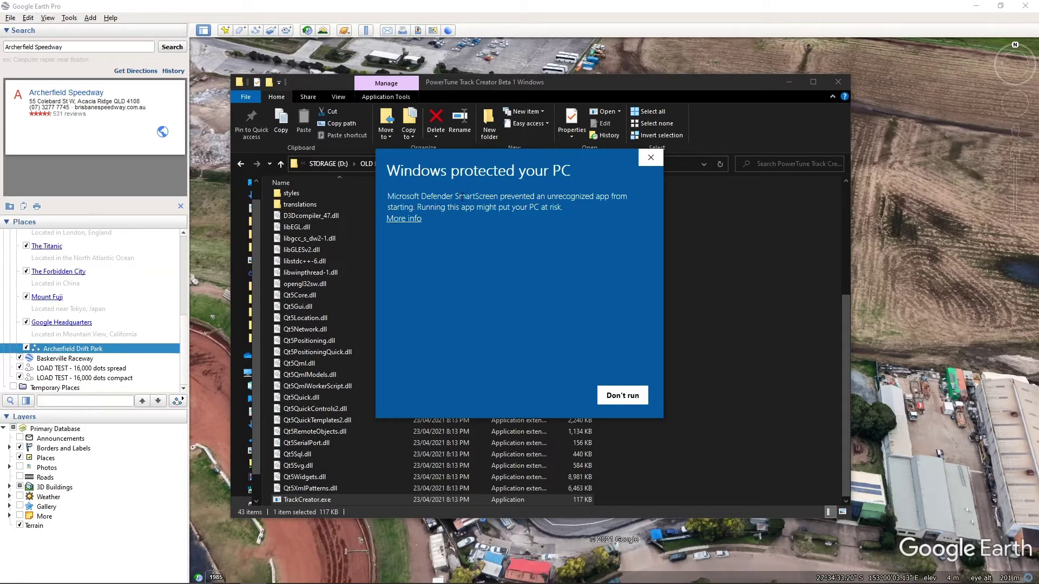
Run Track Creator past the SmartScreen warning and import Archerfield Drift Park.kml from the Desktop
{"action": "left_click", "coordinate": [408, 219]}
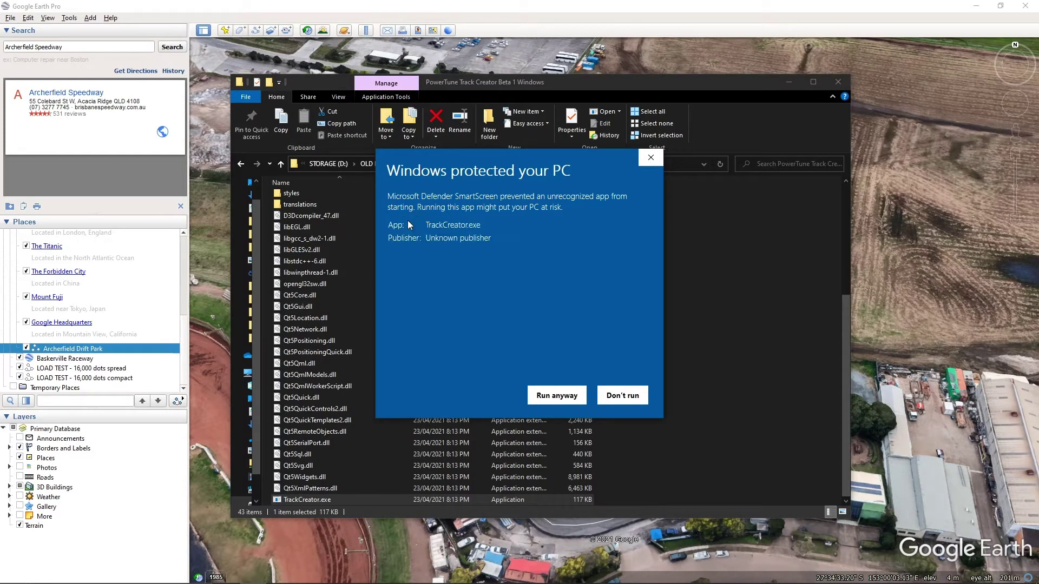
{"action": "left_click", "coordinate": [547, 398]}
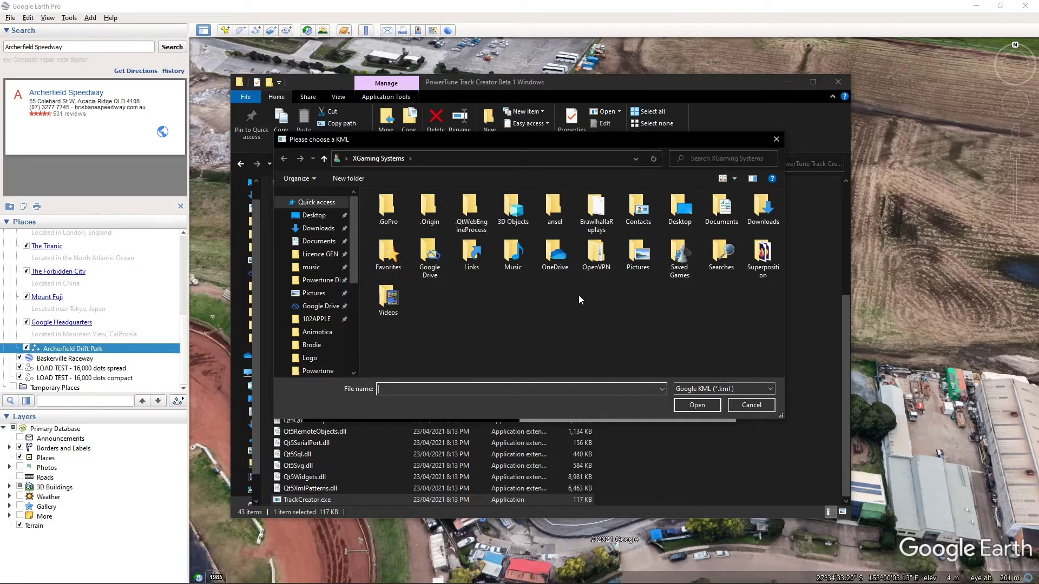
{"action": "left_click", "coordinate": [323, 217]}
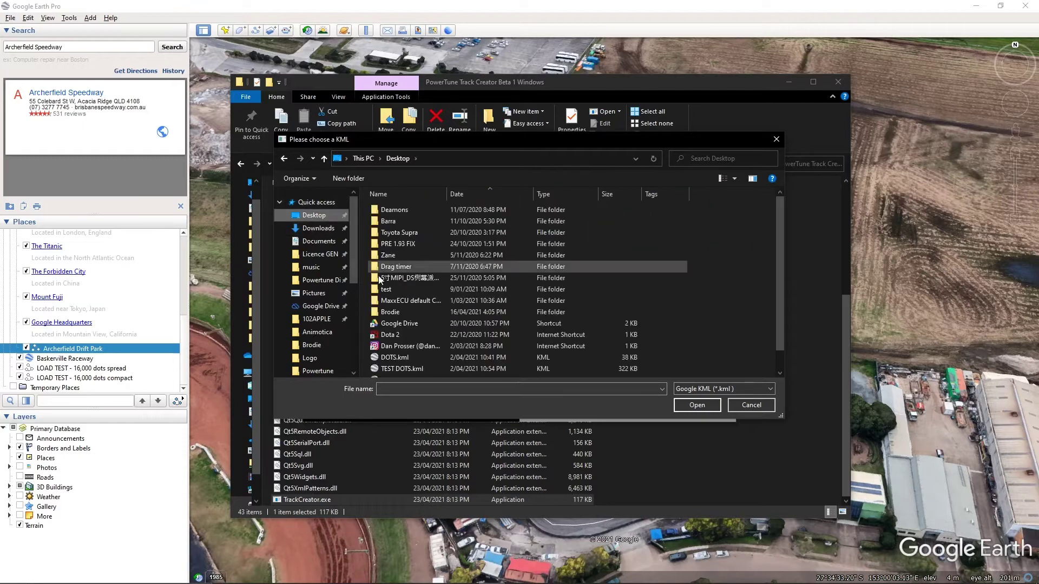
{"action": "scroll", "coordinate": [413, 363], "scroll_direction": "down", "scroll_amount": 2}
{"action": "double_click", "coordinate": [409, 373]}
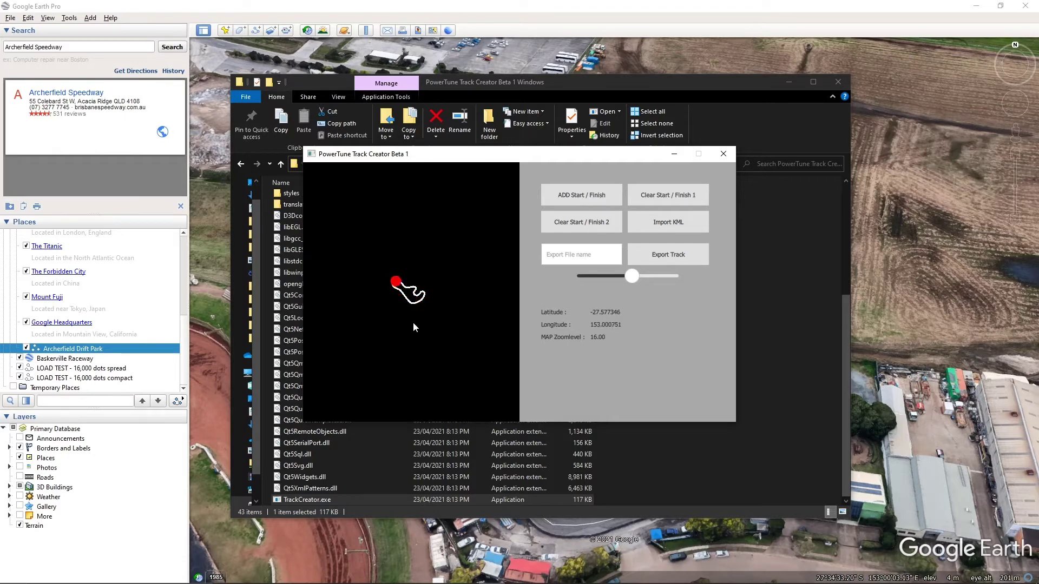
{"action": "left_click_drag", "start_coordinate": [633, 280], "coordinate": [645, 277]}
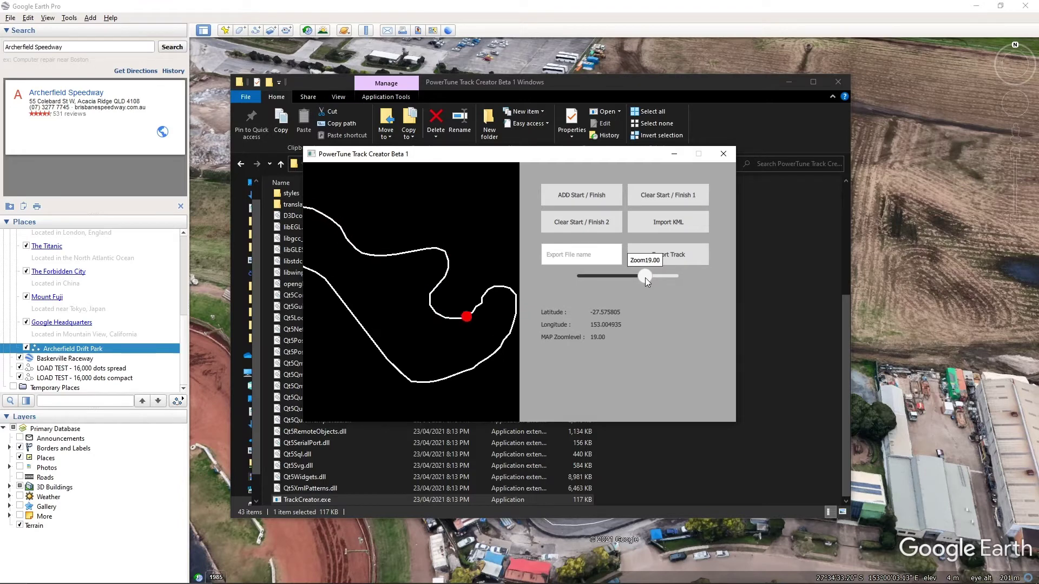
{"action": "left_click_drag", "start_coordinate": [645, 277], "coordinate": [649, 277]}
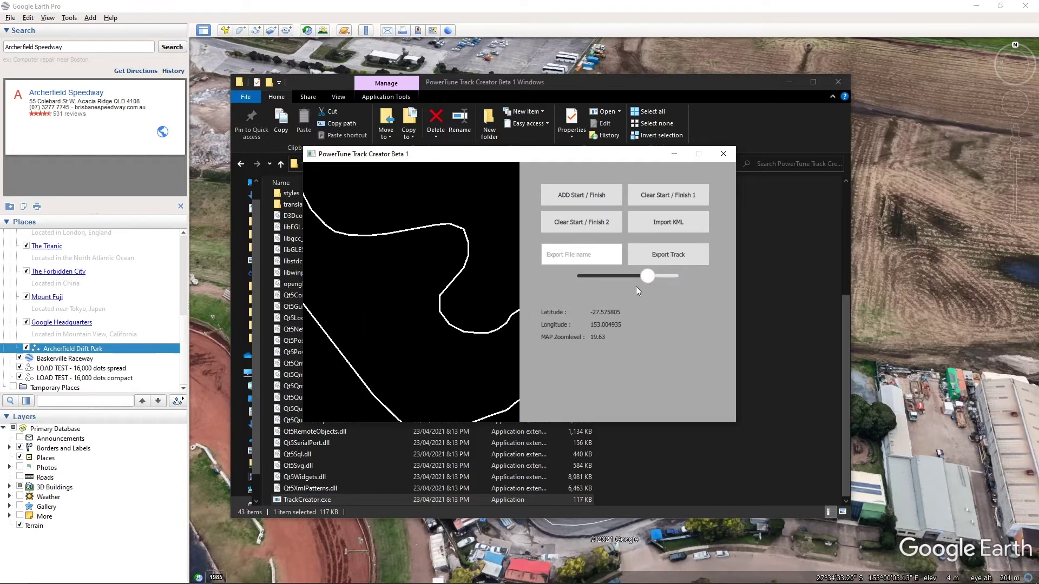
{"action": "left_click_drag", "start_coordinate": [451, 341], "coordinate": [381, 320]}
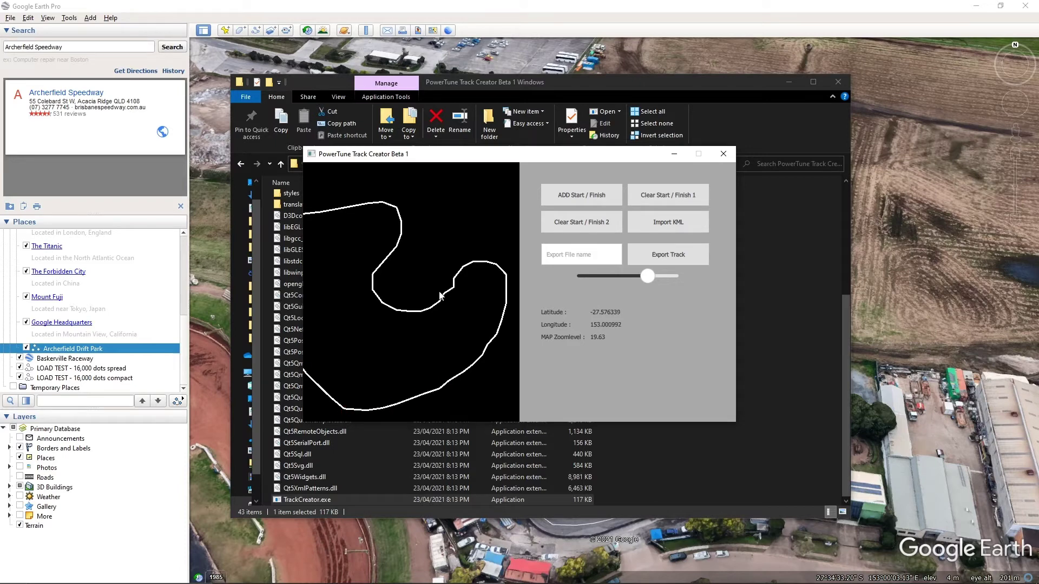
{"action": "scroll", "coordinate": [424, 298], "scroll_direction": "down", "scroll_amount": 2}
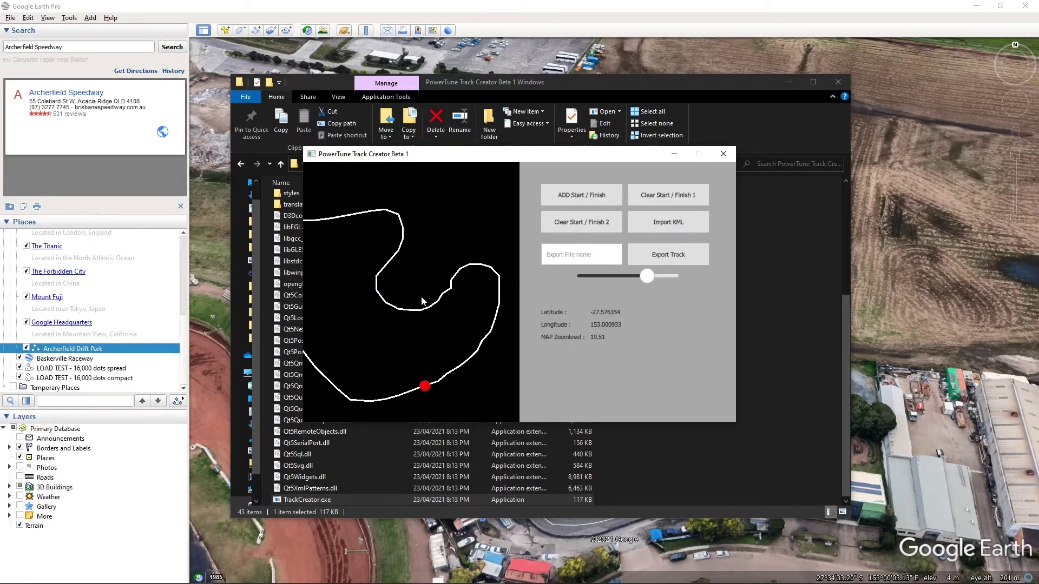
{"action": "scroll", "coordinate": [422, 301], "scroll_direction": "down", "scroll_amount": 4}
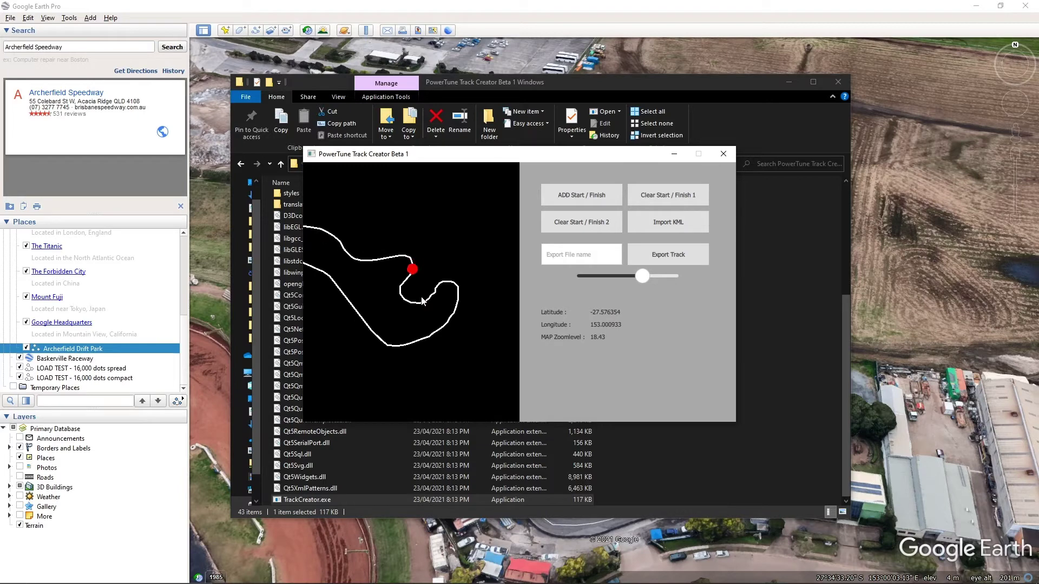
{"action": "left_click_drag", "start_coordinate": [398, 305], "coordinate": [433, 304]}
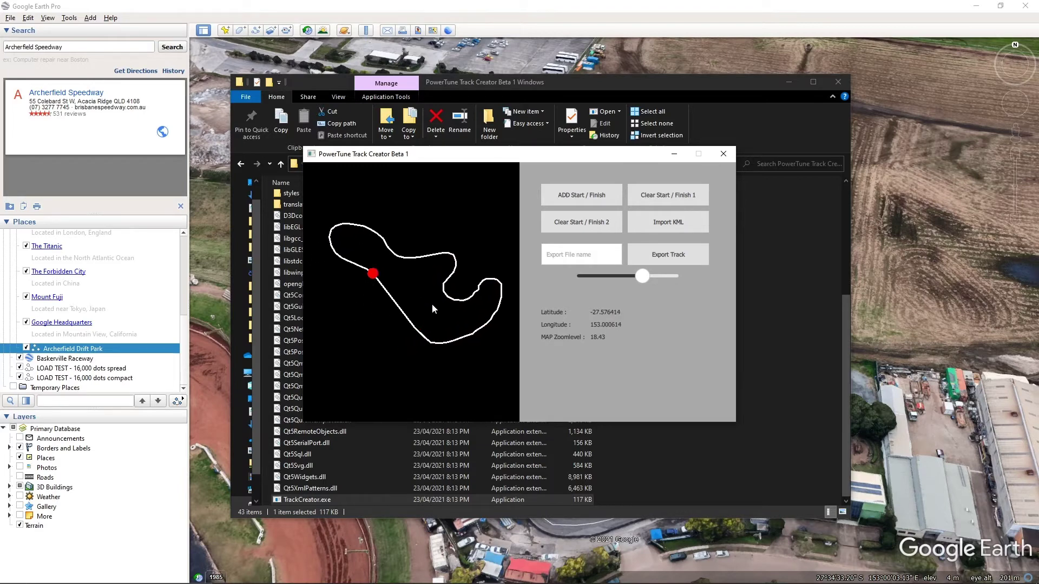
{"action": "scroll", "coordinate": [407, 311], "scroll_direction": "up", "scroll_amount": 5}
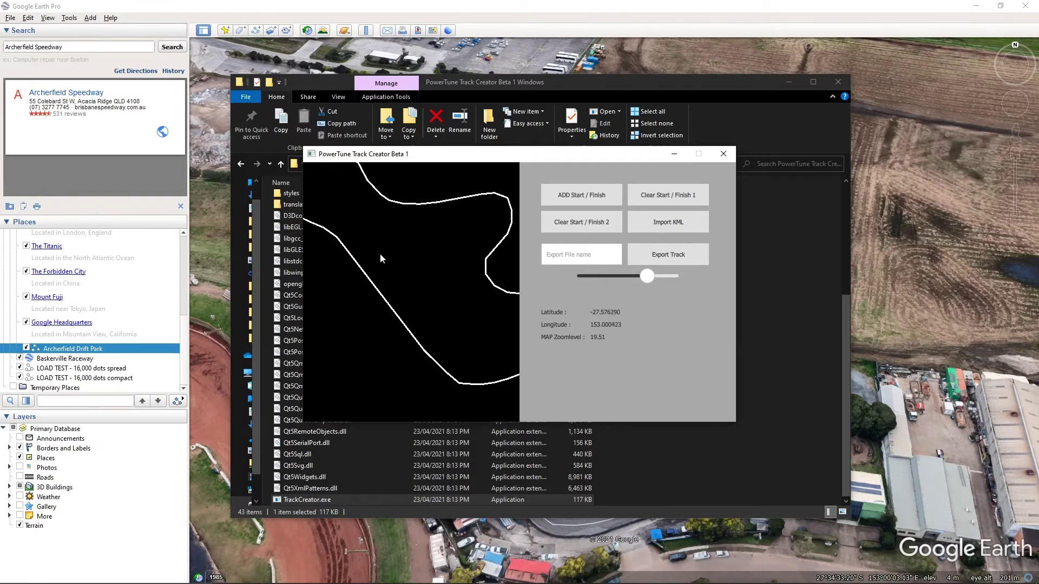
{"action": "scroll", "coordinate": [372, 288], "scroll_direction": "down", "scroll_amount": 2}
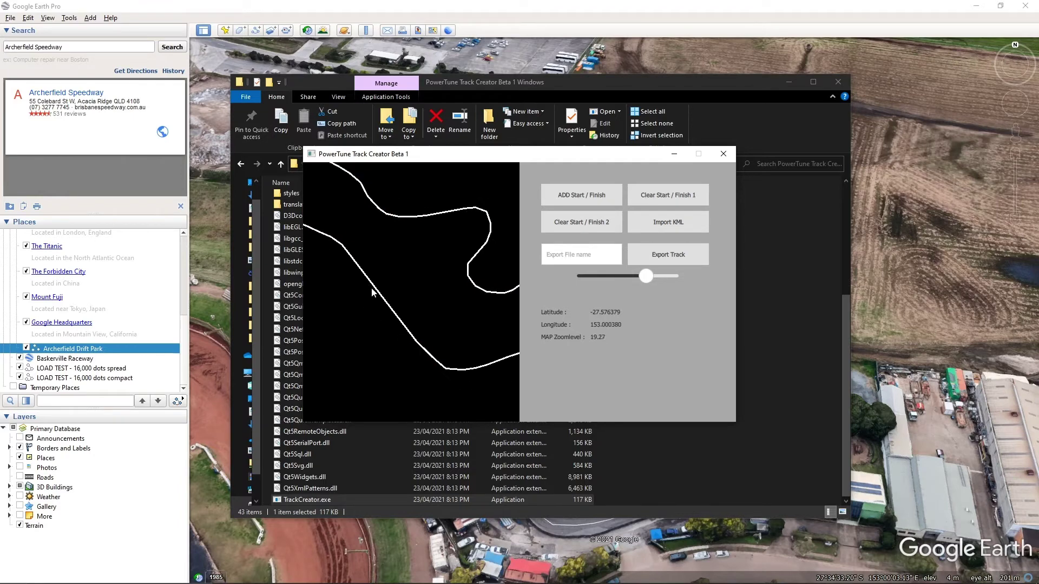
{"action": "scroll", "coordinate": [372, 292], "scroll_direction": "down", "scroll_amount": 3}
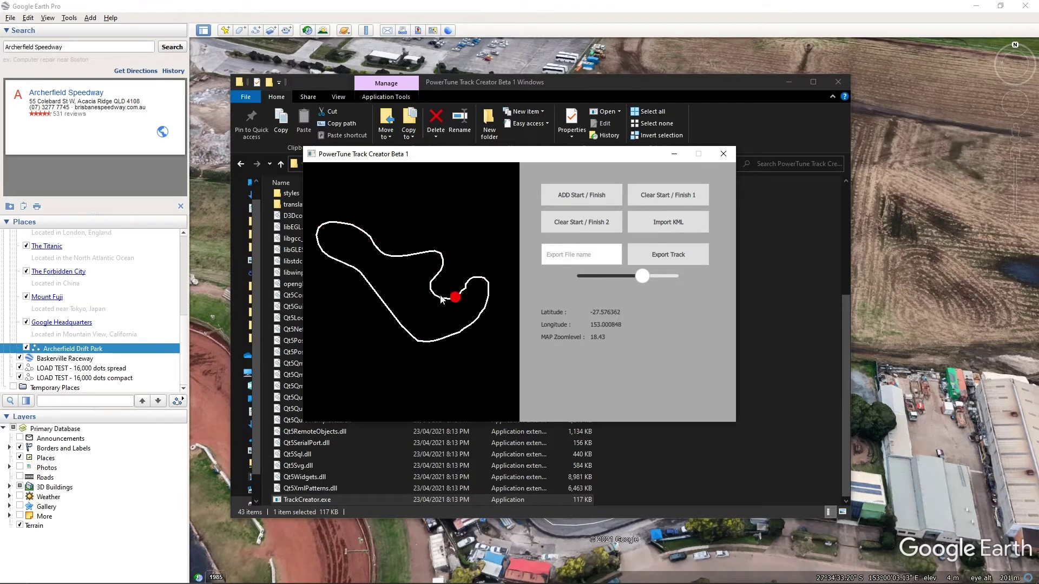
{"action": "scroll", "coordinate": [439, 313], "scroll_direction": "up", "scroll_amount": 2}
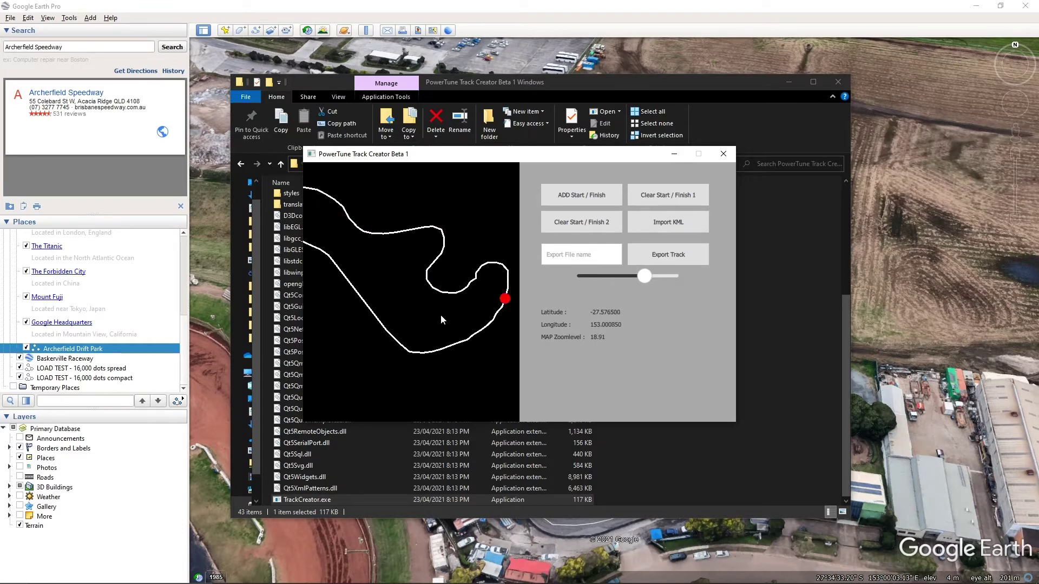
{"action": "scroll", "coordinate": [440, 314], "scroll_direction": "down", "scroll_amount": 1}
{"action": "scroll", "coordinate": [434, 316], "scroll_direction": "down", "scroll_amount": 3}
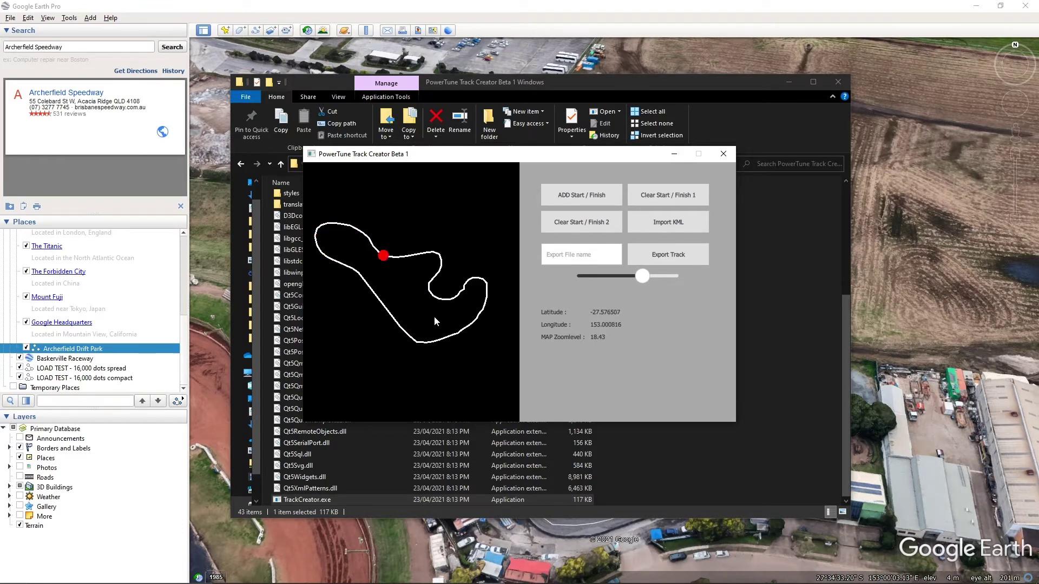
{"action": "scroll", "coordinate": [434, 316], "scroll_direction": "down", "scroll_amount": 1}
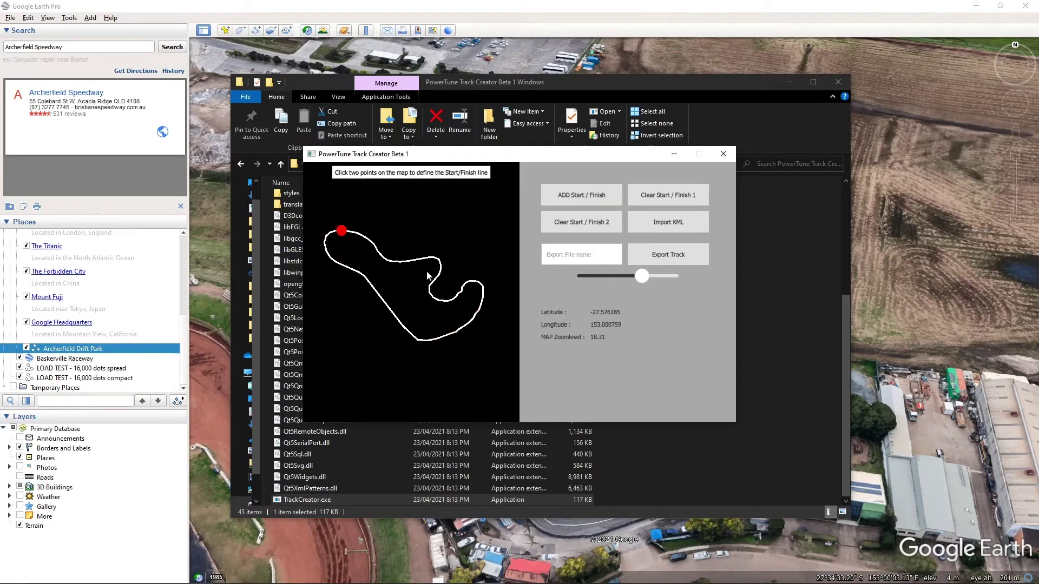
Place the two start/finish points on either side of the lower-left straight
{"action": "left_click", "coordinate": [402, 307]}
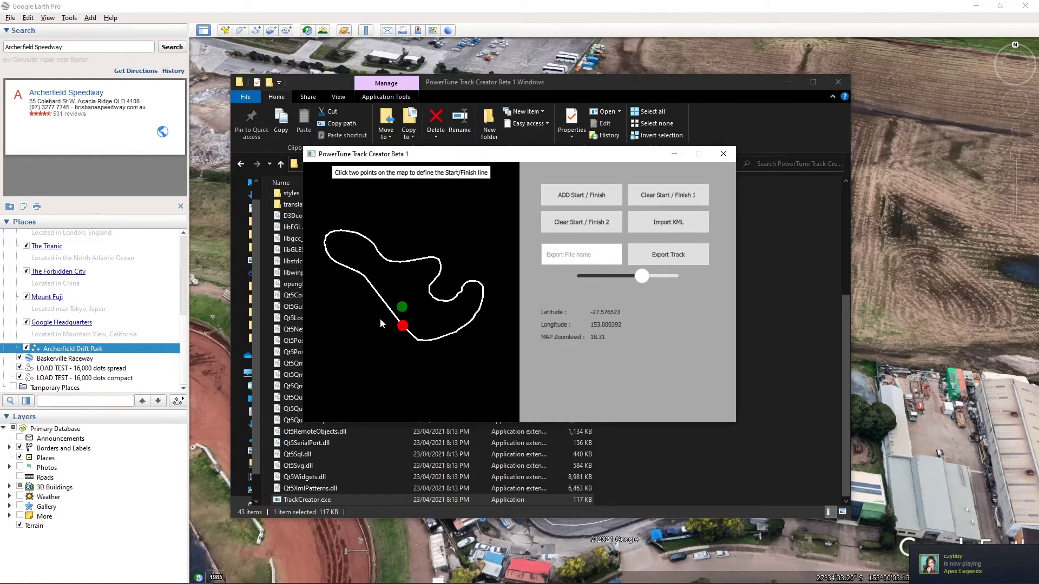
{"action": "left_click", "coordinate": [379, 319]}
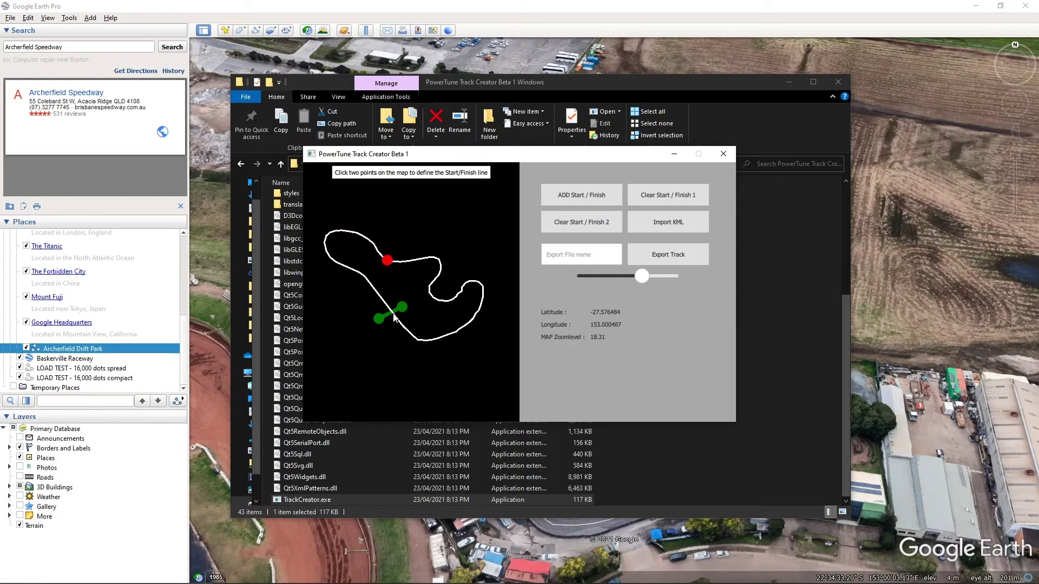
Export the track as 'Archerfield Drift Park' and check the resulting .txt file
{"action": "left_click", "coordinate": [601, 257]}
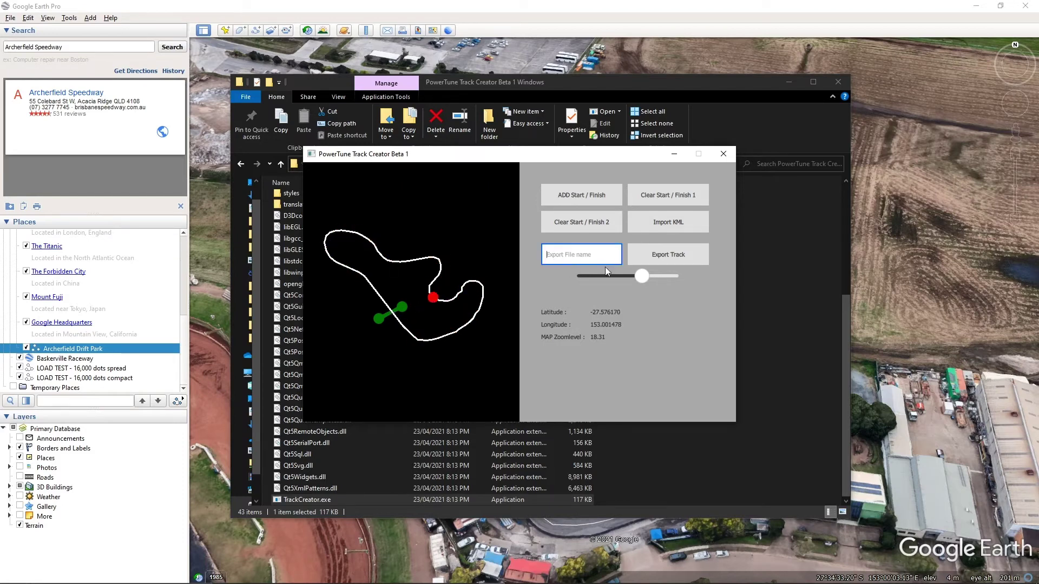
{"action": "type", "text": "Archerfield Drift Park"}
{"action": "left_click", "coordinate": [663, 259]}
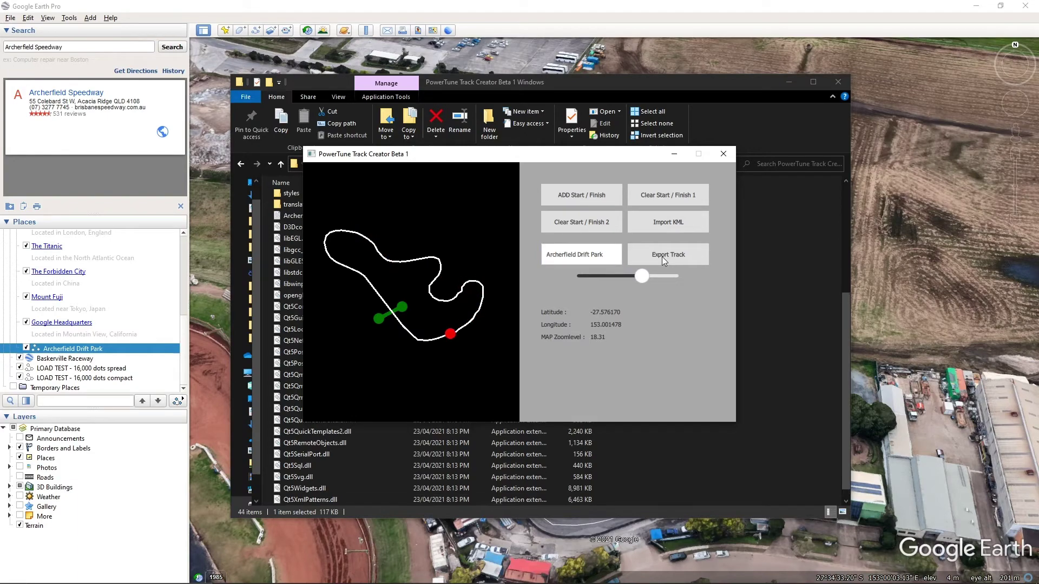
{"action": "left_click", "coordinate": [294, 217]}
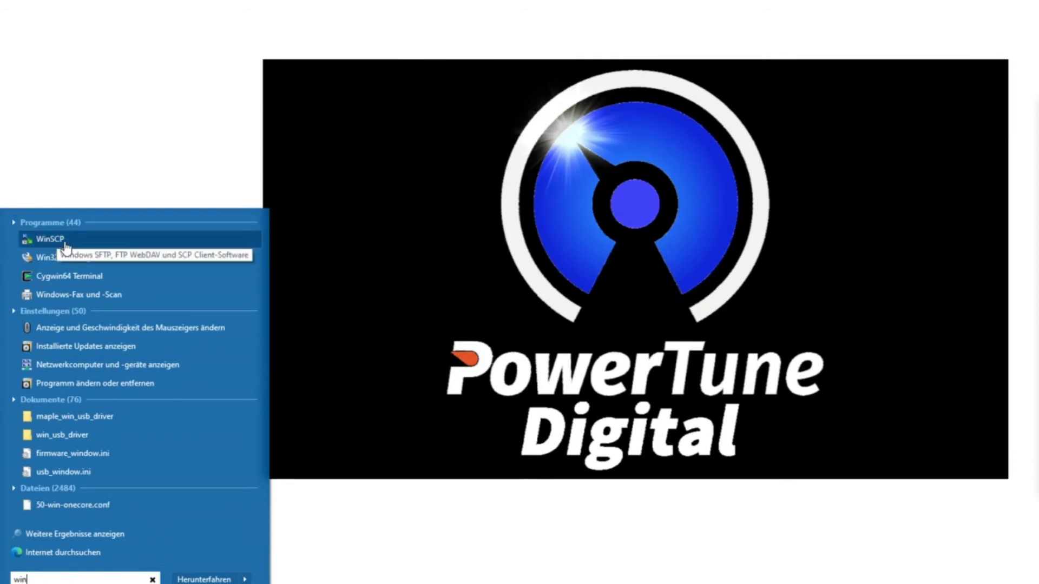
Log in to the saved dash site in WinSCP and browse to /home/pi/KTracks
{"action": "left_click", "coordinate": [65, 248]}
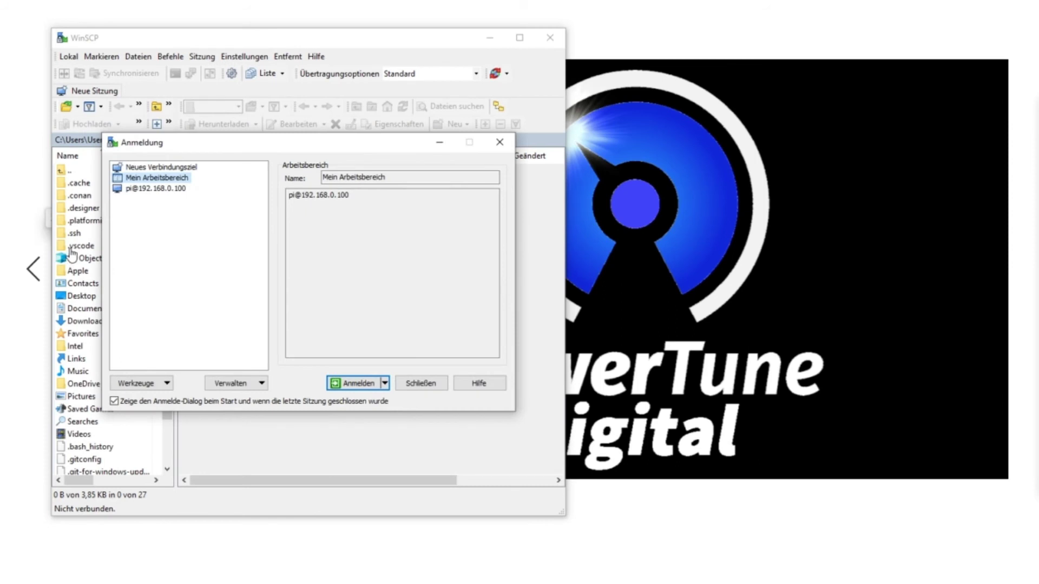
{"action": "left_click", "coordinate": [155, 189]}
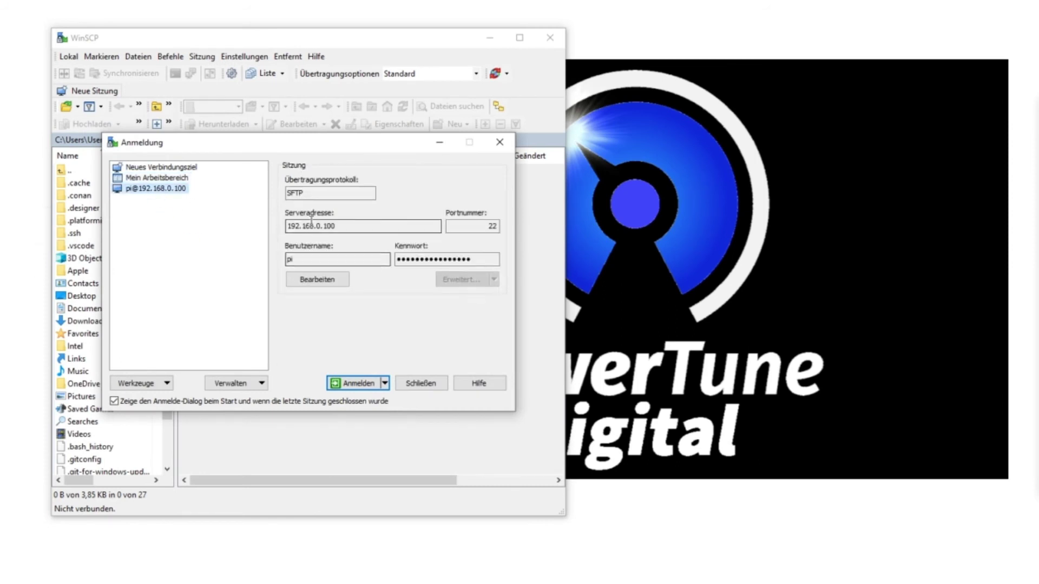
{"action": "left_click", "coordinate": [352, 385]}
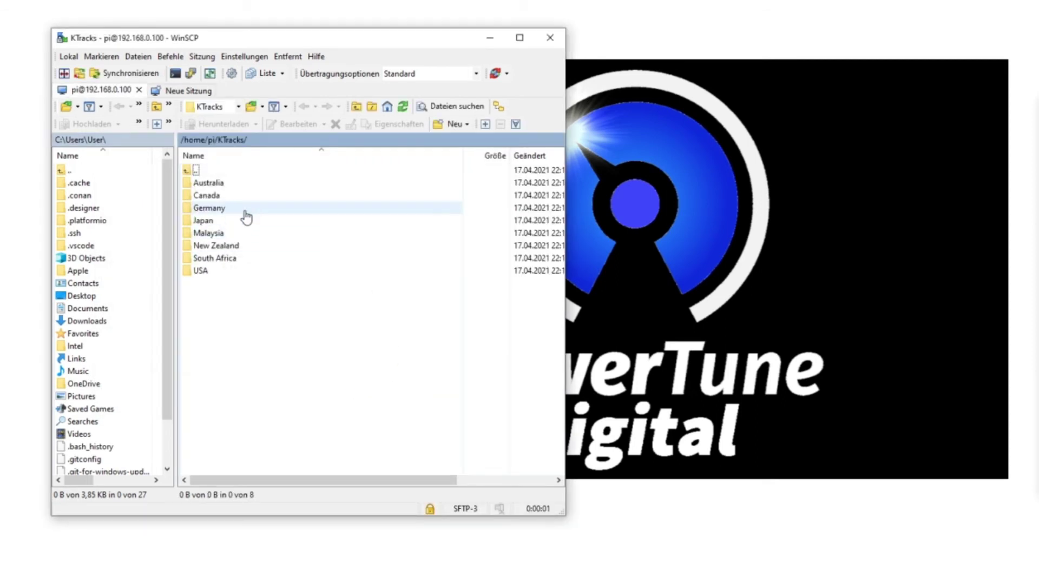
{"action": "double_click", "coordinate": [198, 171]}
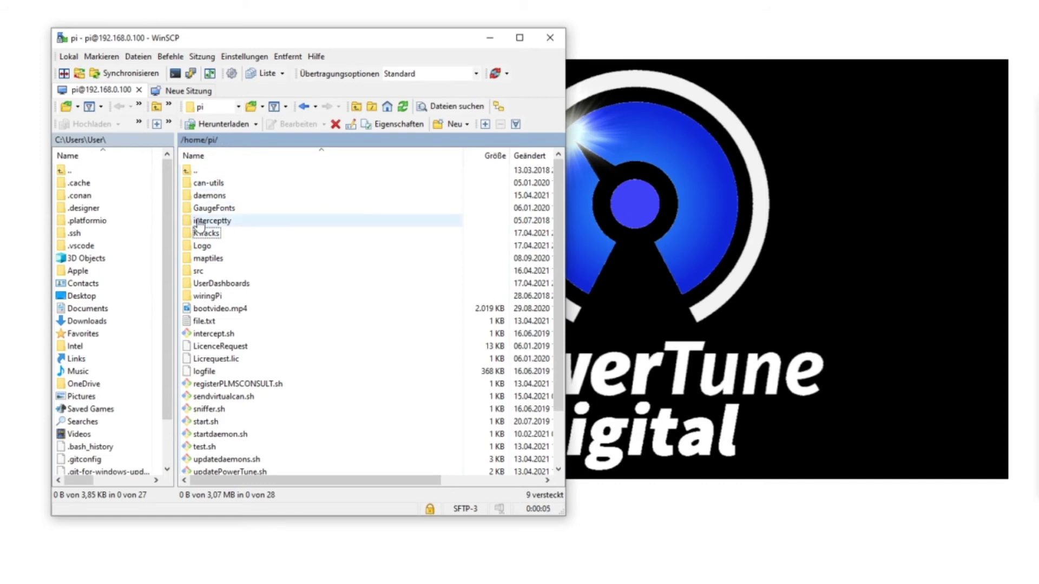
{"action": "double_click", "coordinate": [205, 234]}
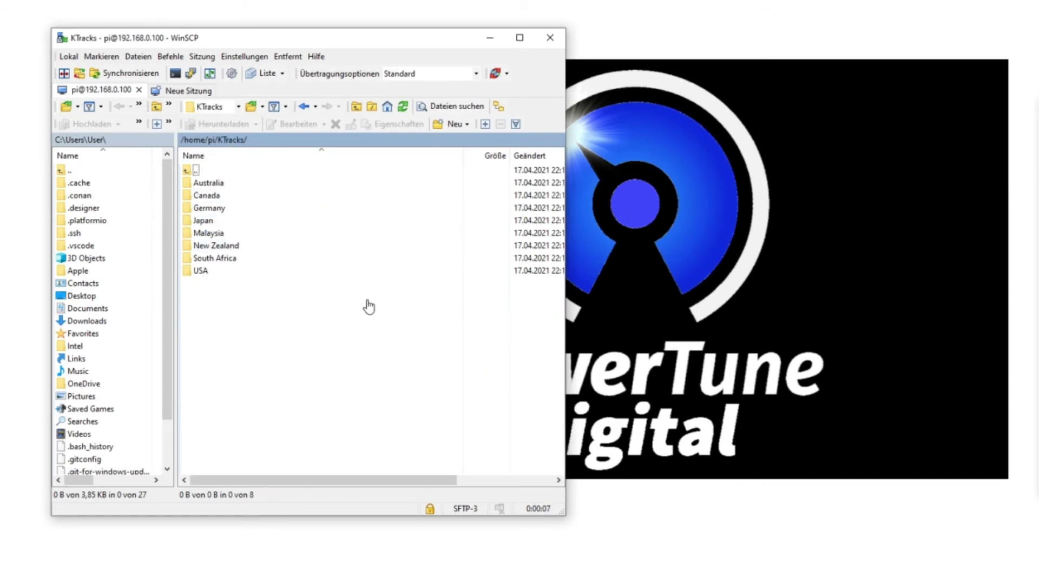
Create a new folder named 'My Custom Tracks' inside KTracks on the dash
{"action": "right_click", "coordinate": [203, 297]}
{"action": "mouse_move", "coordinate": [238, 374]}
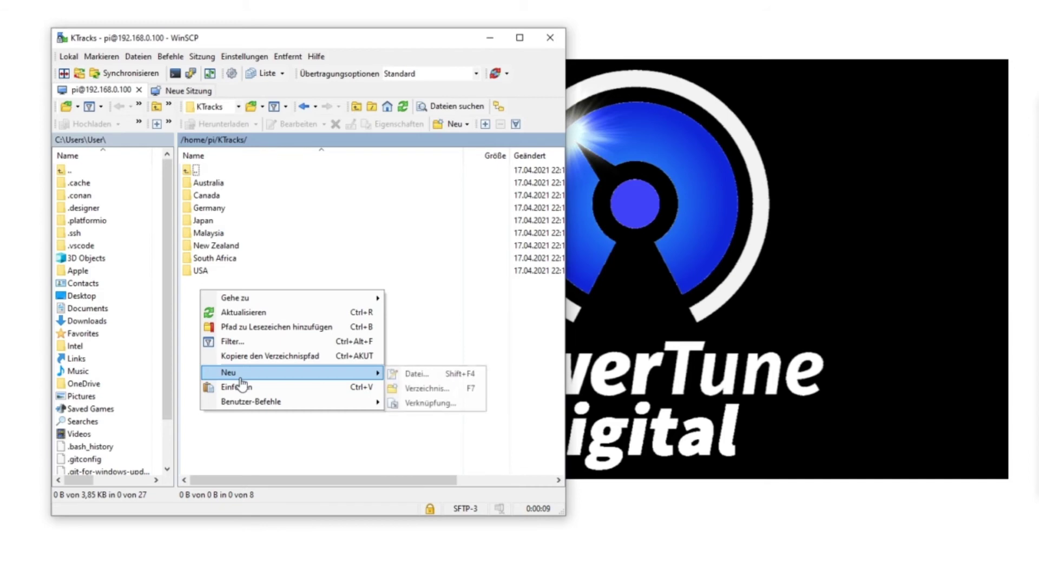
{"action": "left_click", "coordinate": [419, 390]}
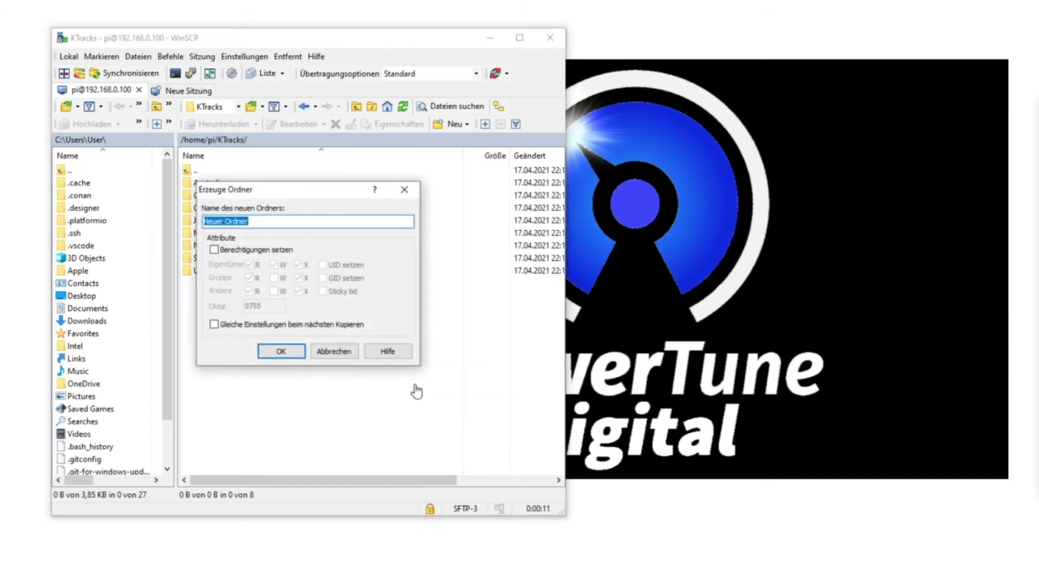
{"action": "type", "text": "M"}
{"action": "type", "text": "y Custom Tracks"}
{"action": "left_click", "coordinate": [279, 352]}
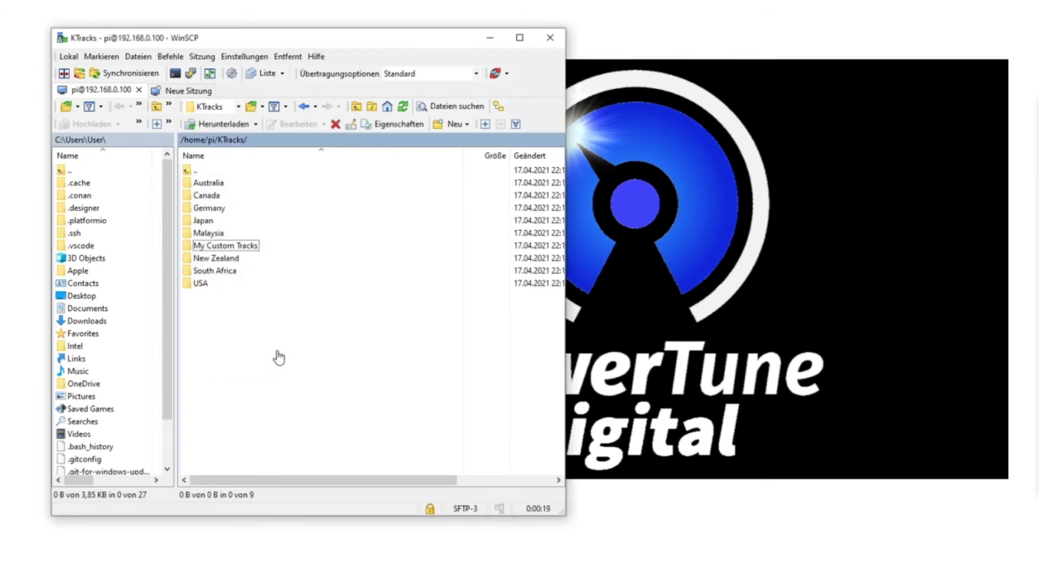
Open My Custom Tracks and bring the track creator's File Explorer window beside WinSCP
{"action": "left_click", "coordinate": [233, 250]}
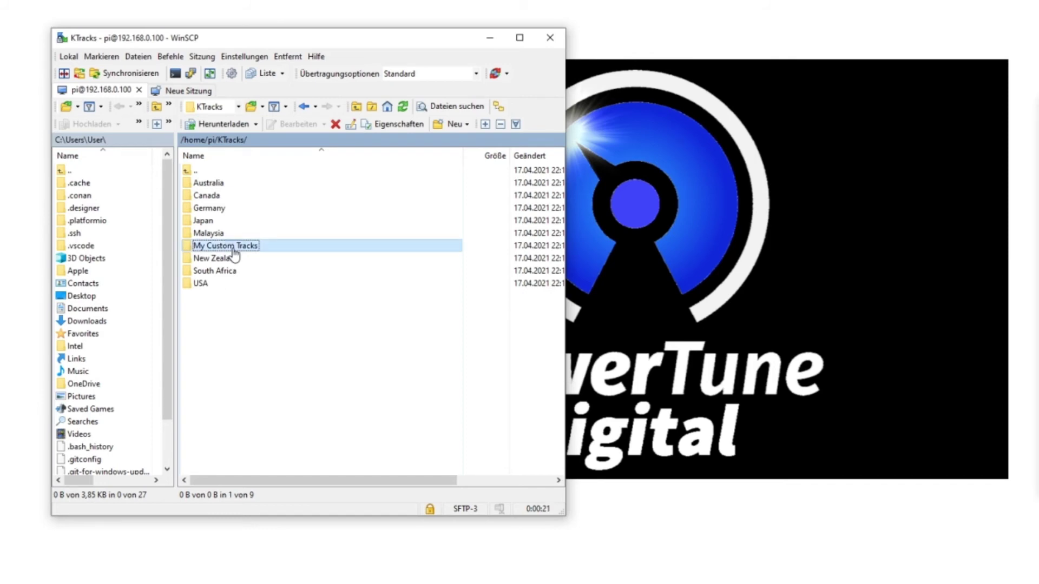
{"action": "left_click", "coordinate": [232, 247]}
{"action": "double_click", "coordinate": [187, 245]}
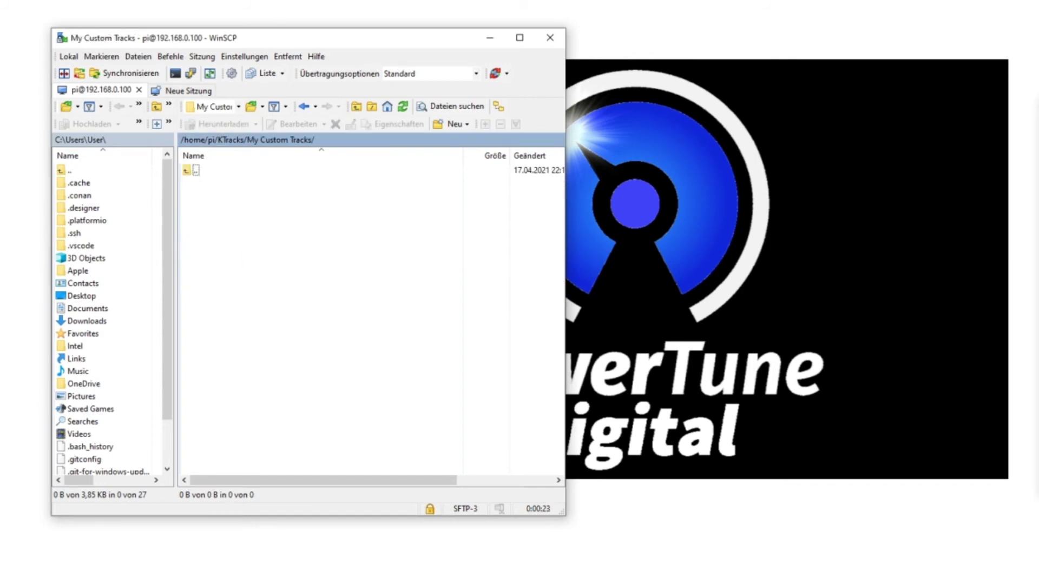
{"action": "left_click_drag", "start_coordinate": [1038, 119], "coordinate": [678, 116]}
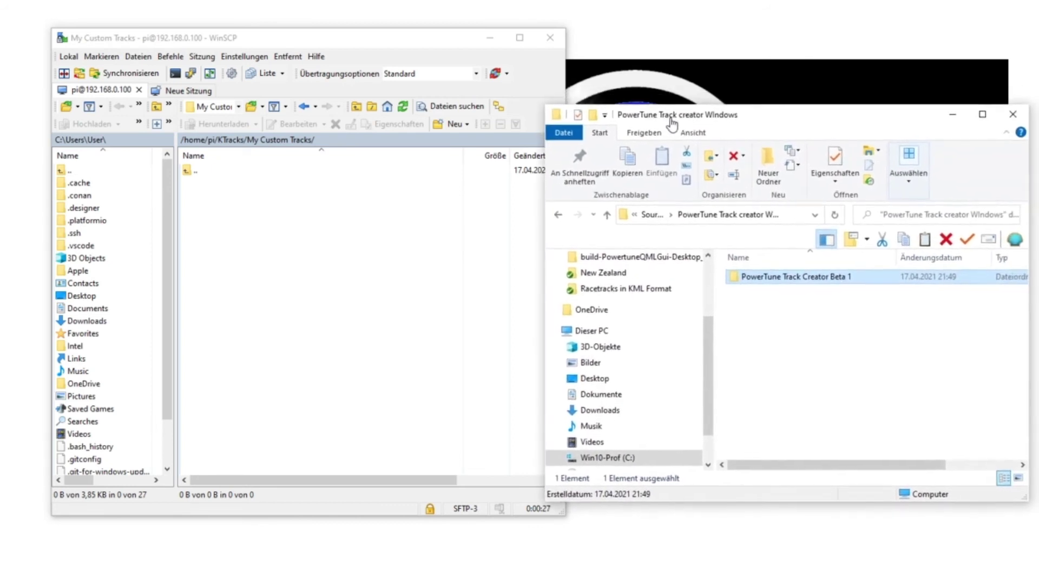
Copy Mount Haruna.txt and My Awesome Track.txt from PowerTune Track Creator Beta 1 into My Custom Tracks
{"action": "left_click_drag", "start_coordinate": [672, 123], "coordinate": [670, 128]}
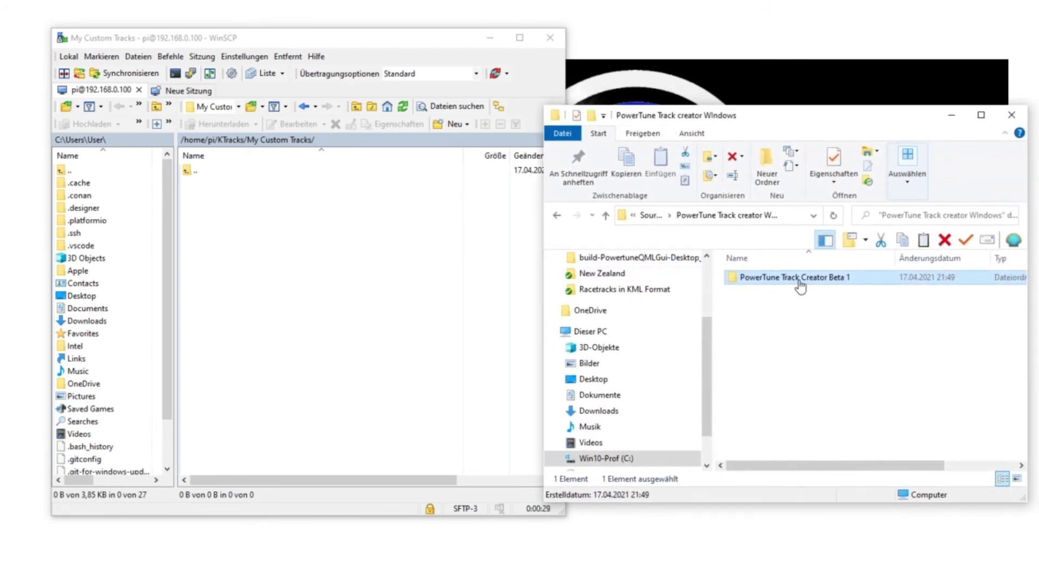
{"action": "double_click", "coordinate": [800, 279]}
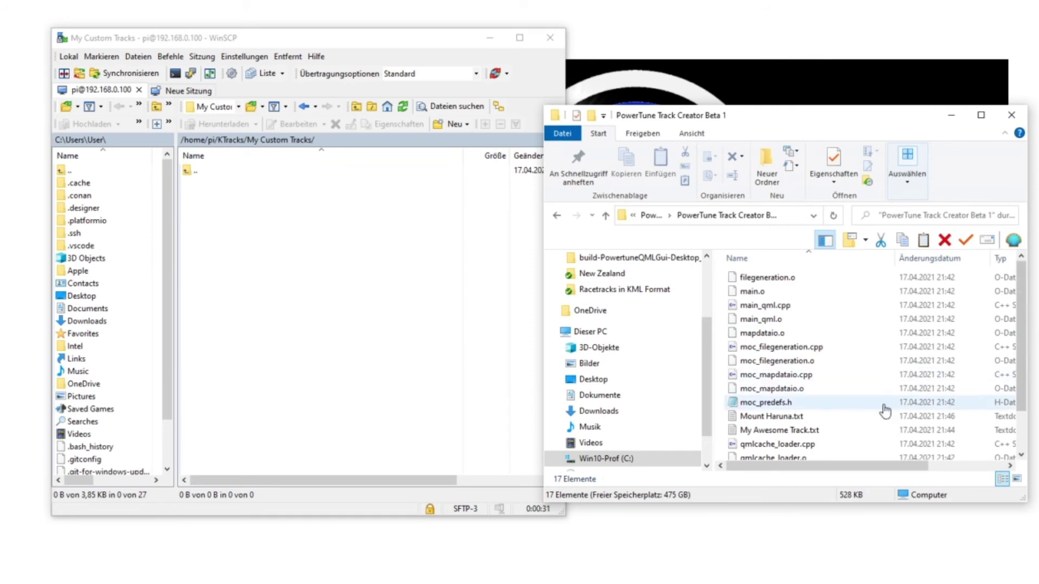
{"action": "left_click", "coordinate": [790, 417]}
{"action": "left_click", "coordinate": [814, 433], "text": "shift"}
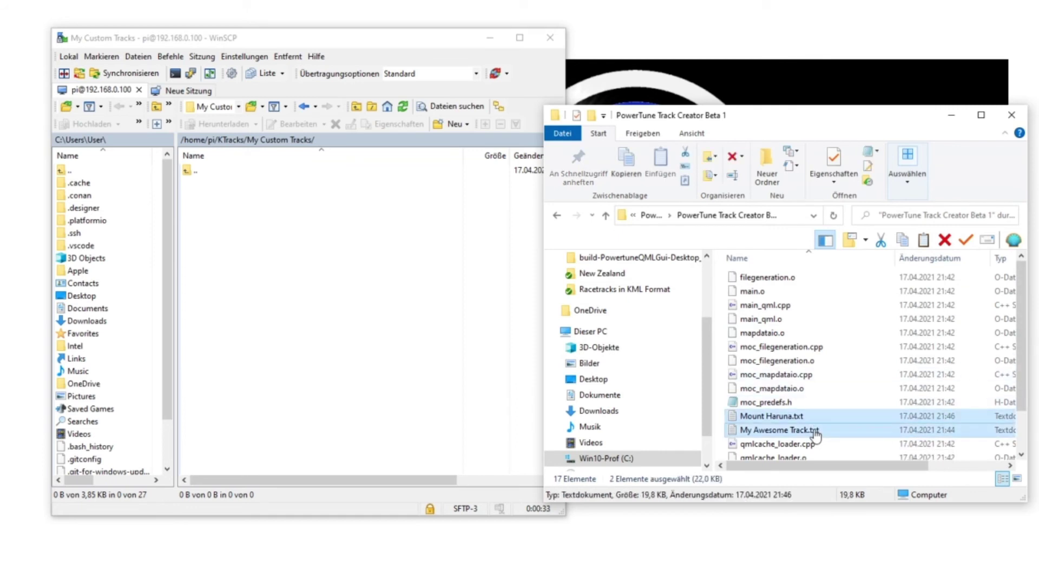
{"action": "left_click_drag", "start_coordinate": [814, 434], "coordinate": [306, 338]}
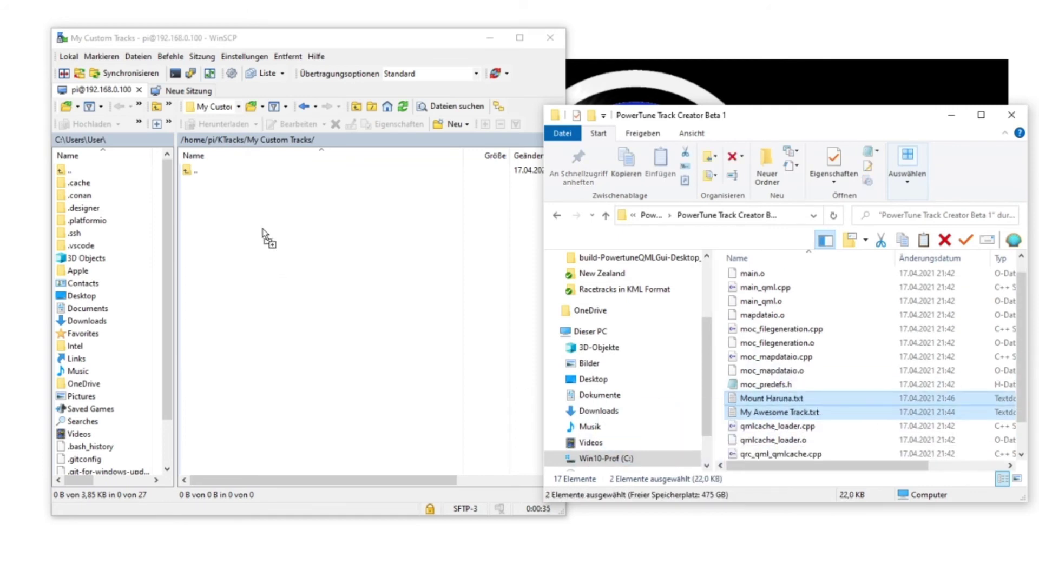
{"action": "left_click_drag", "start_coordinate": [261, 236], "coordinate": [264, 230]}
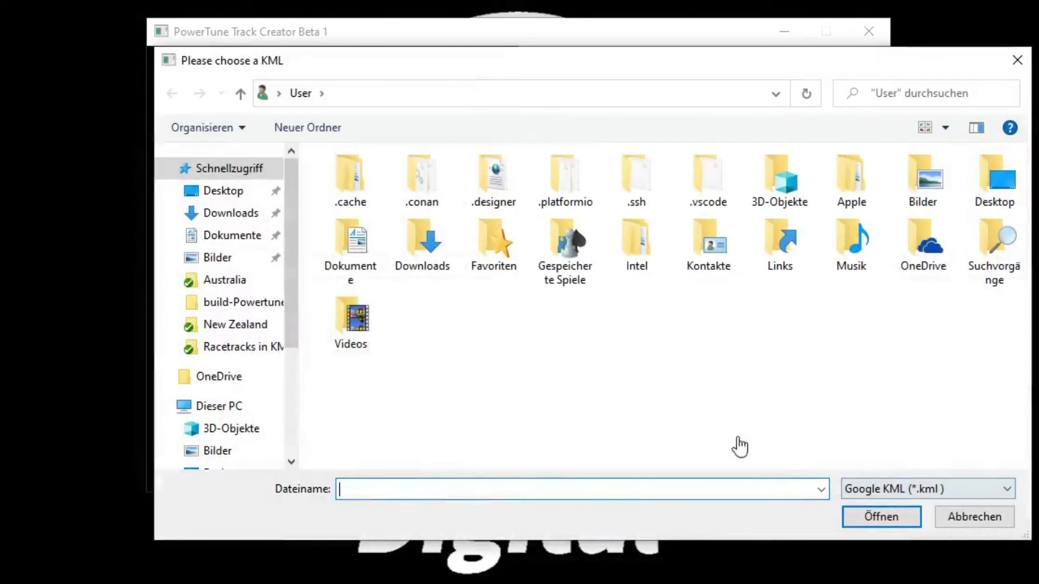
Import Mt. Haru (AKINA).kml from Racetracks in KML Format and zoom to show the whole course
{"action": "left_click", "coordinate": [245, 347]}
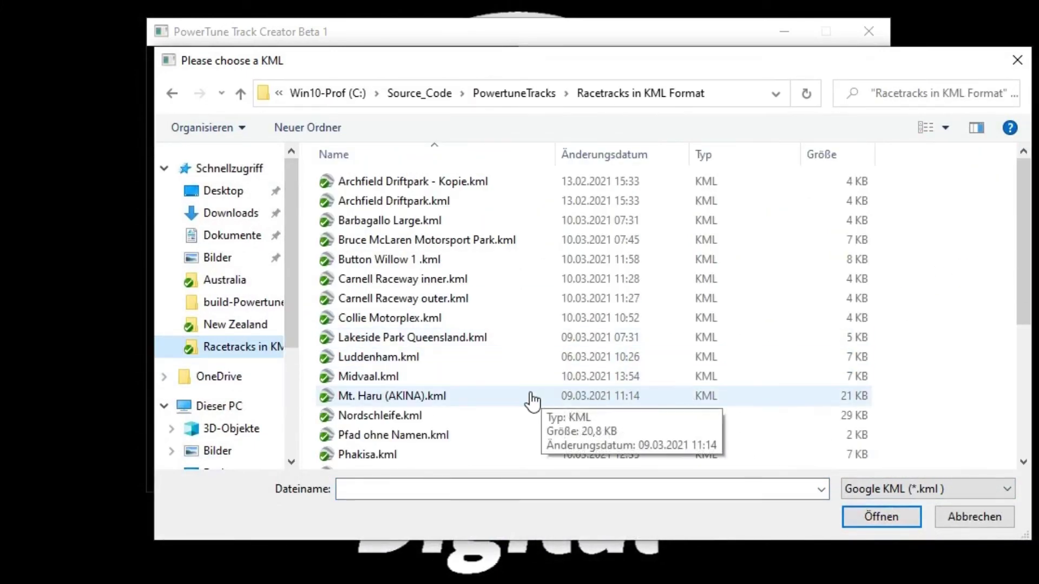
{"action": "double_click", "coordinate": [531, 399]}
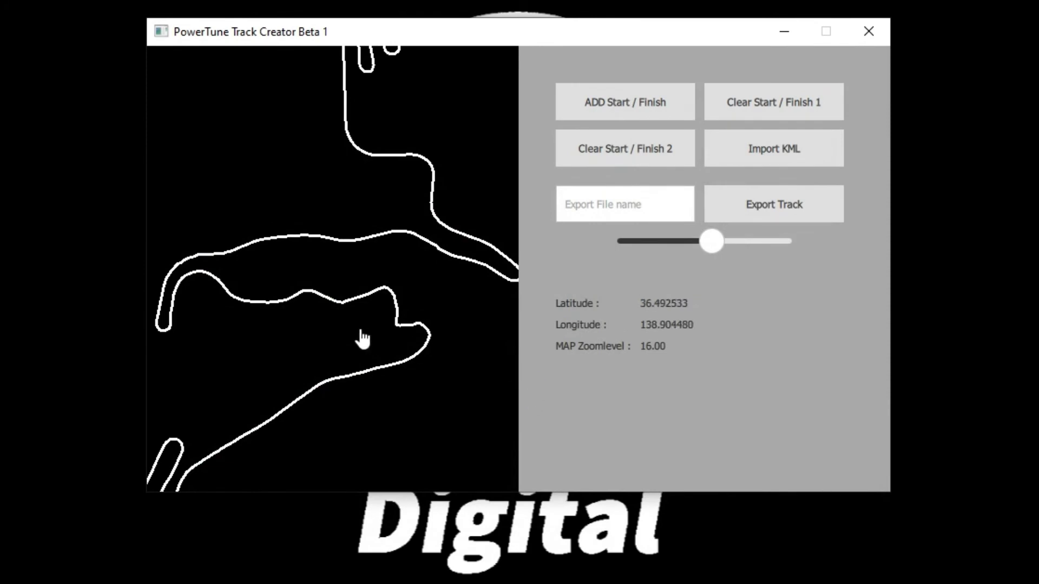
{"action": "left_click_drag", "start_coordinate": [711, 250], "coordinate": [703, 250]}
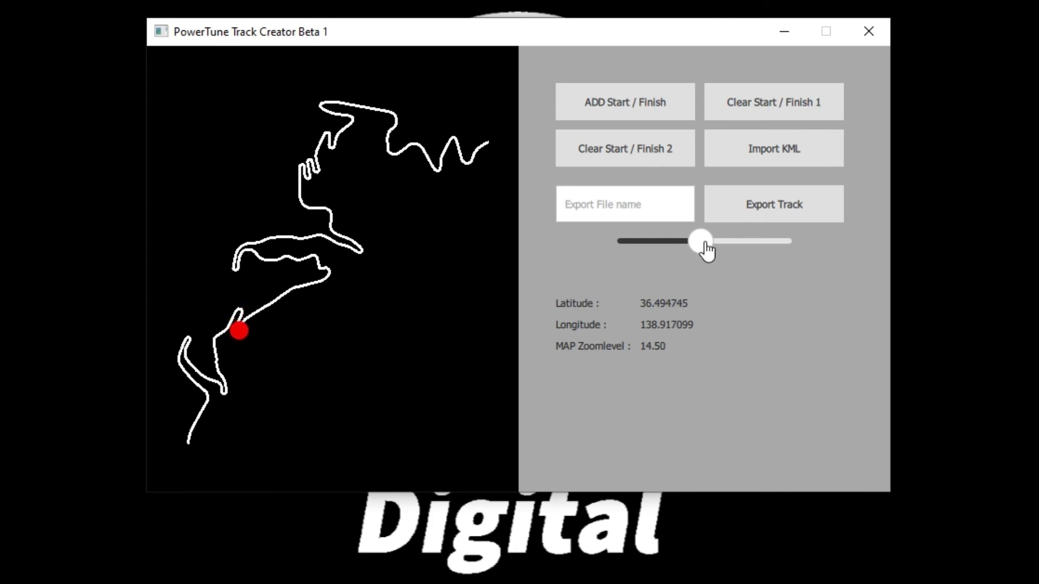
{"action": "left_click_drag", "start_coordinate": [706, 250], "coordinate": [704, 249]}
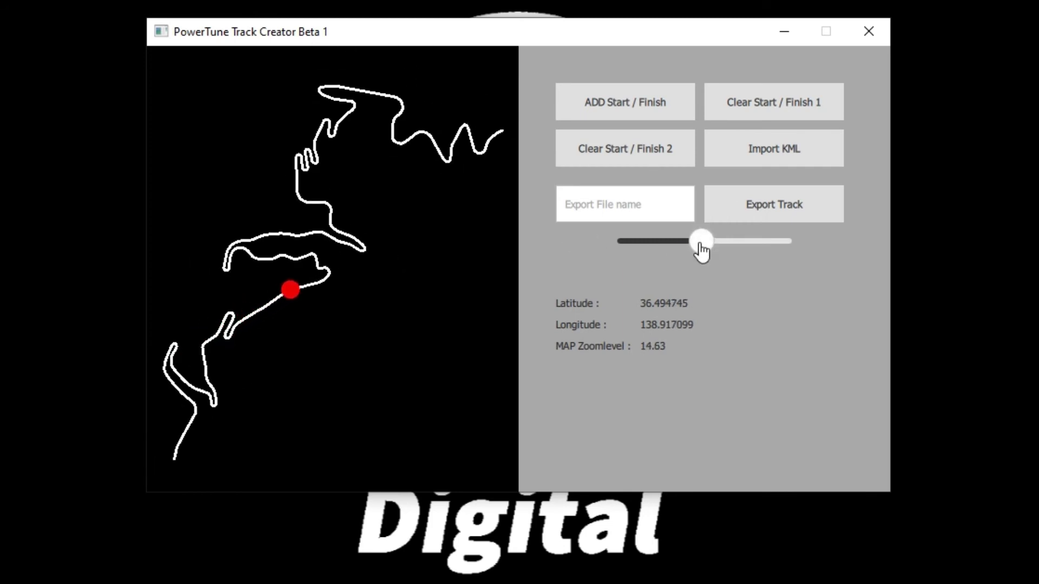
{"action": "left_click", "coordinate": [603, 114]}
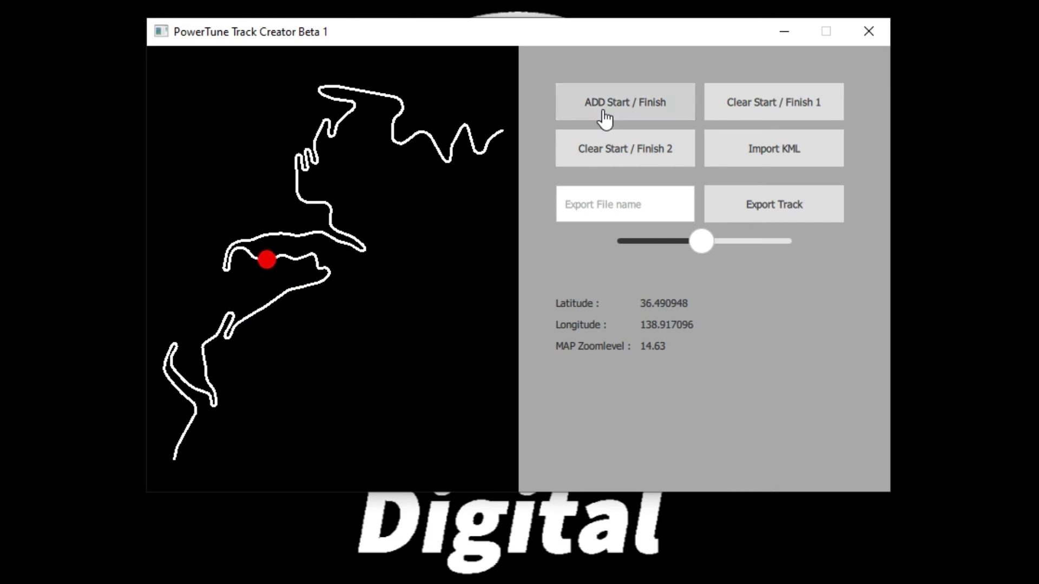
Place start/finish points at the track's lower end and near its top, redoing the first line
{"action": "left_click", "coordinate": [167, 438]}
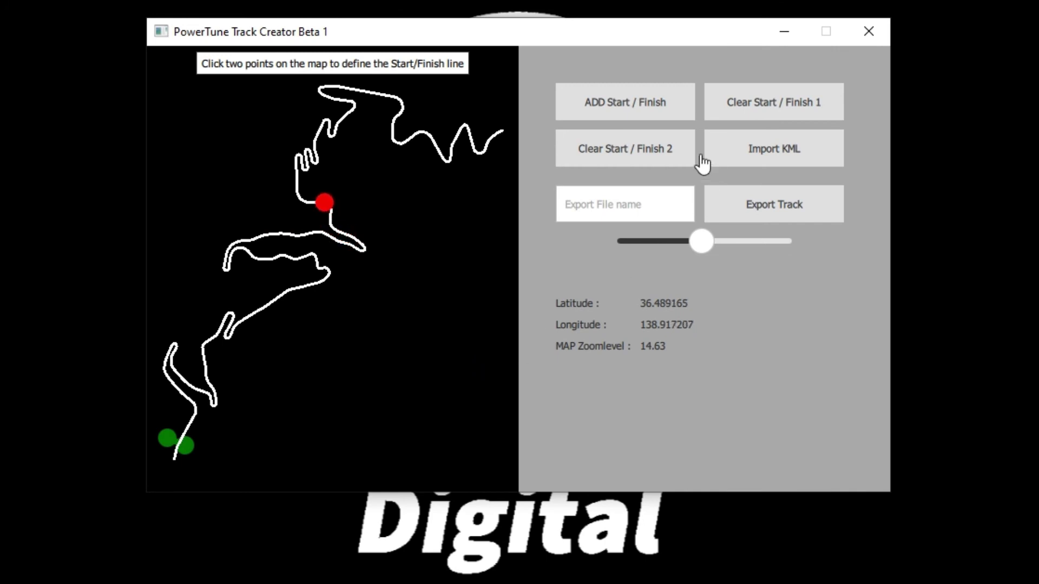
{"action": "left_click", "coordinate": [449, 122]}
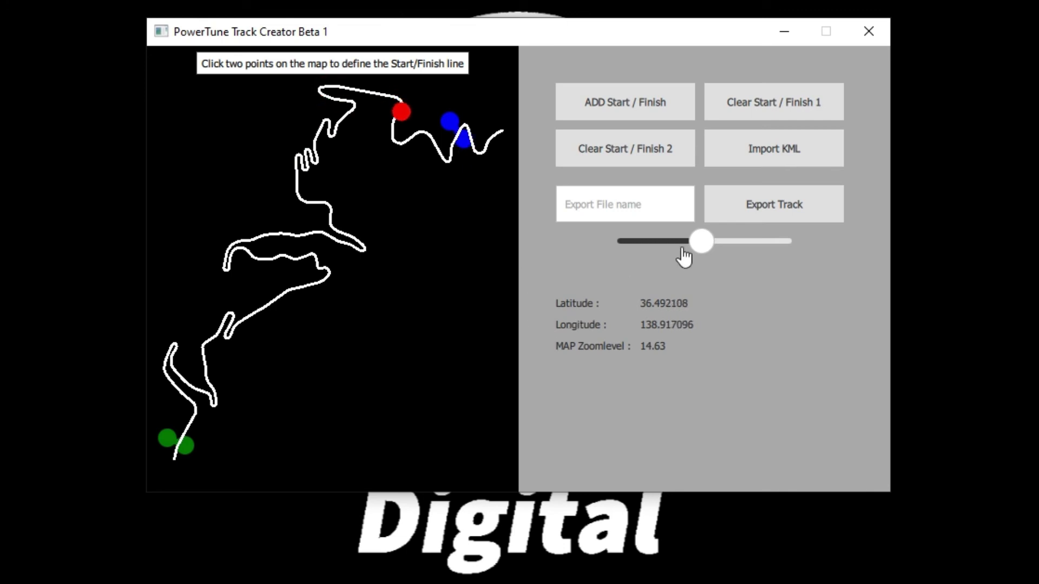
{"action": "left_click", "coordinate": [753, 111]}
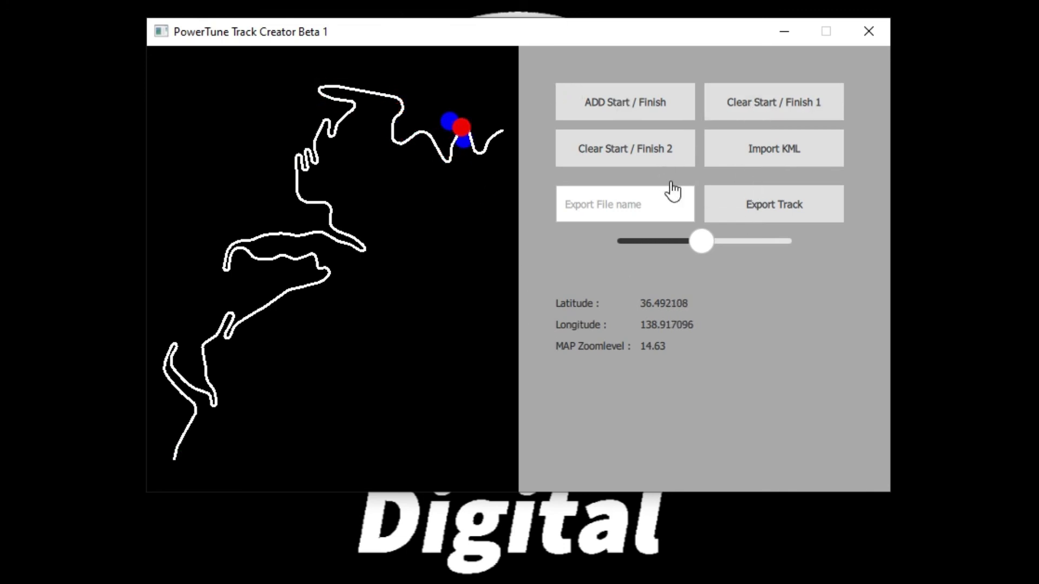
{"action": "left_click", "coordinate": [610, 115]}
{"action": "left_click", "coordinate": [167, 429]}
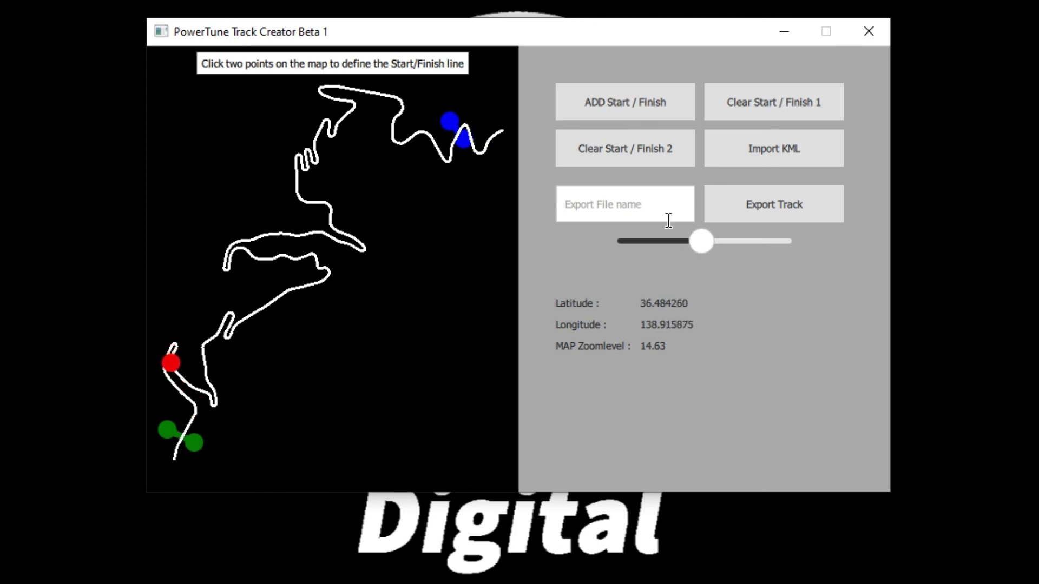
Name the track Mount Haruna, recentre the map, and export it
{"action": "left_click", "coordinate": [645, 212]}
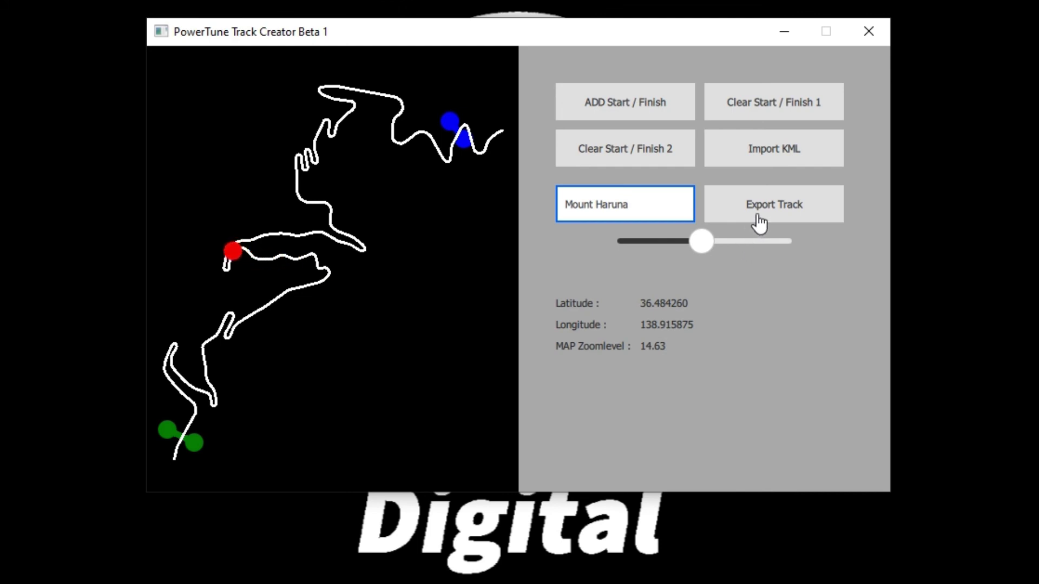
{"action": "left_click", "coordinate": [711, 243]}
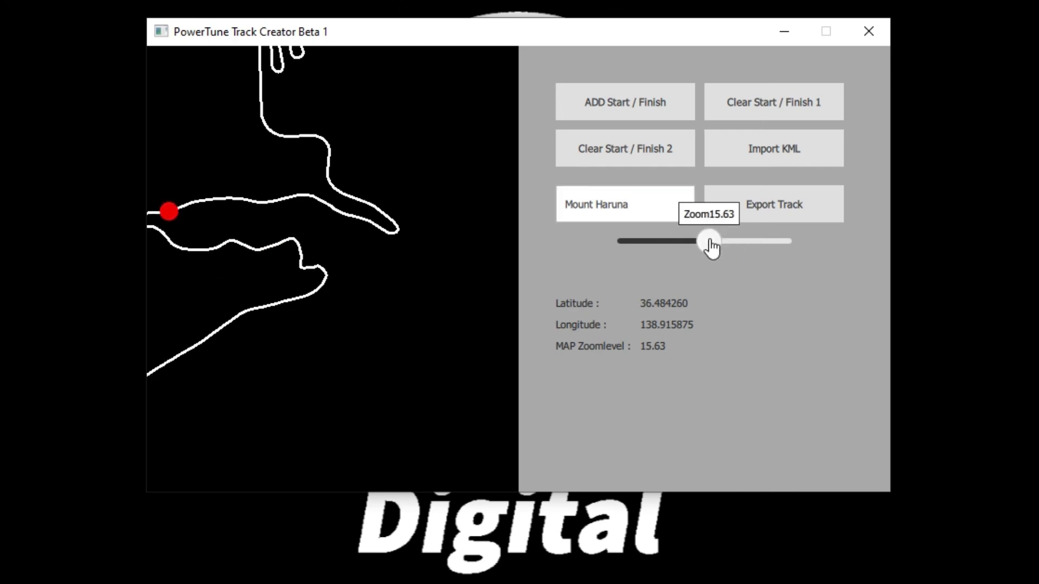
{"action": "left_click_drag", "start_coordinate": [711, 246], "coordinate": [702, 248]}
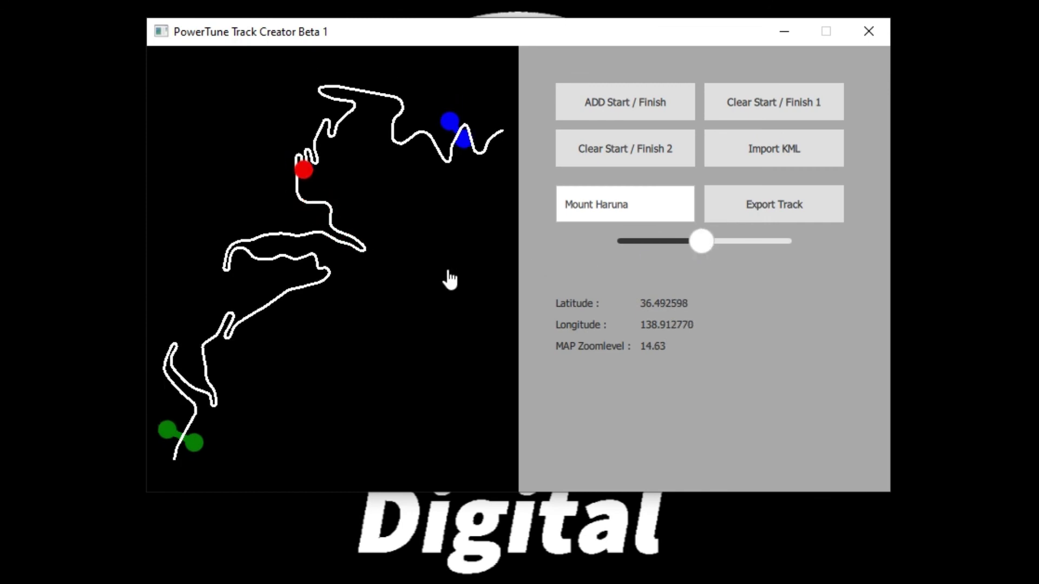
{"action": "left_click_drag", "start_coordinate": [459, 277], "coordinate": [471, 266]}
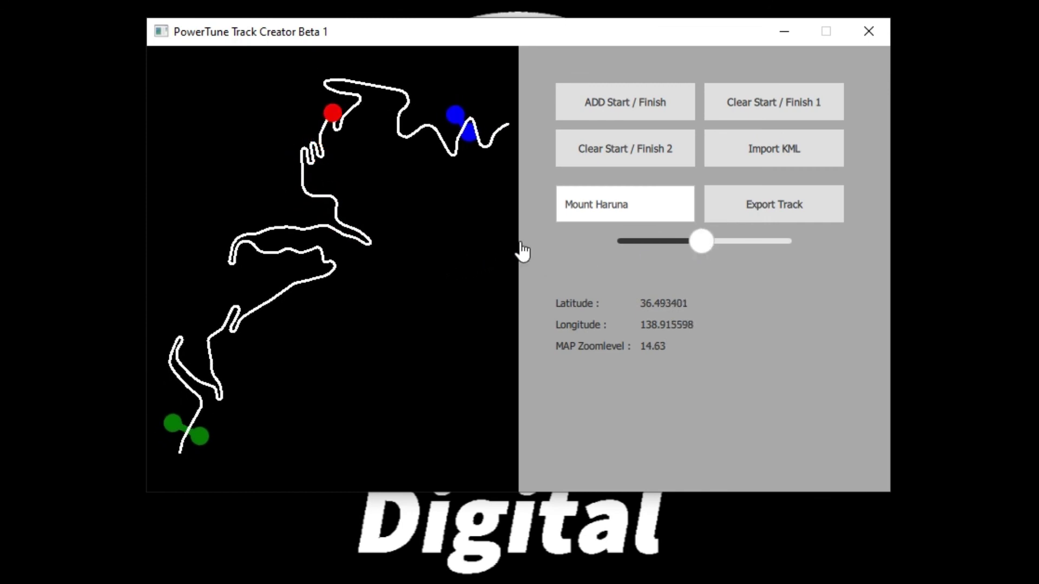
{"action": "left_click", "coordinate": [793, 216]}
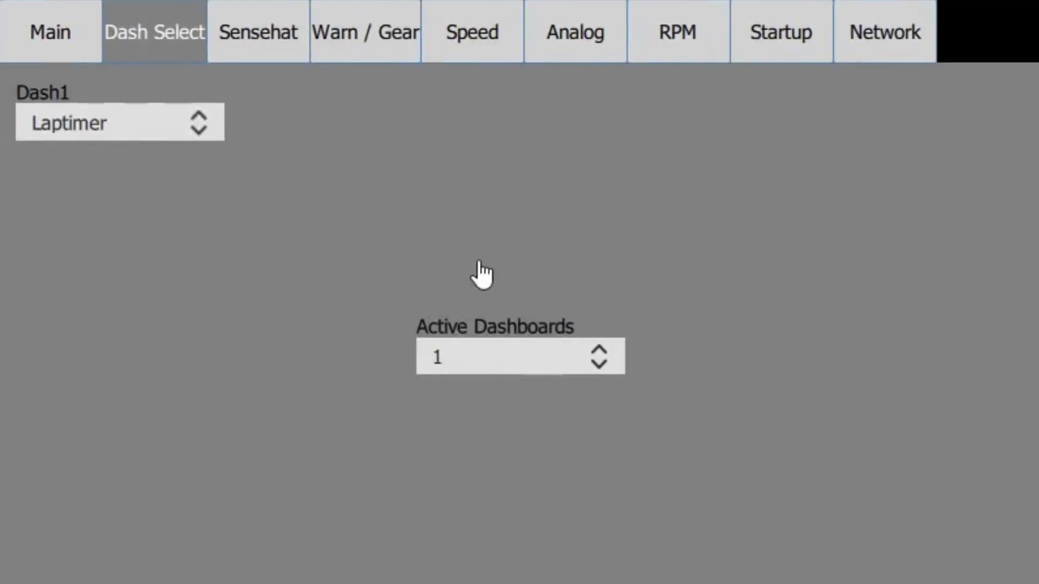
Run Update Tracks on the dash's Network page twice to fetch the full track list
{"action": "left_click", "coordinate": [867, 39]}
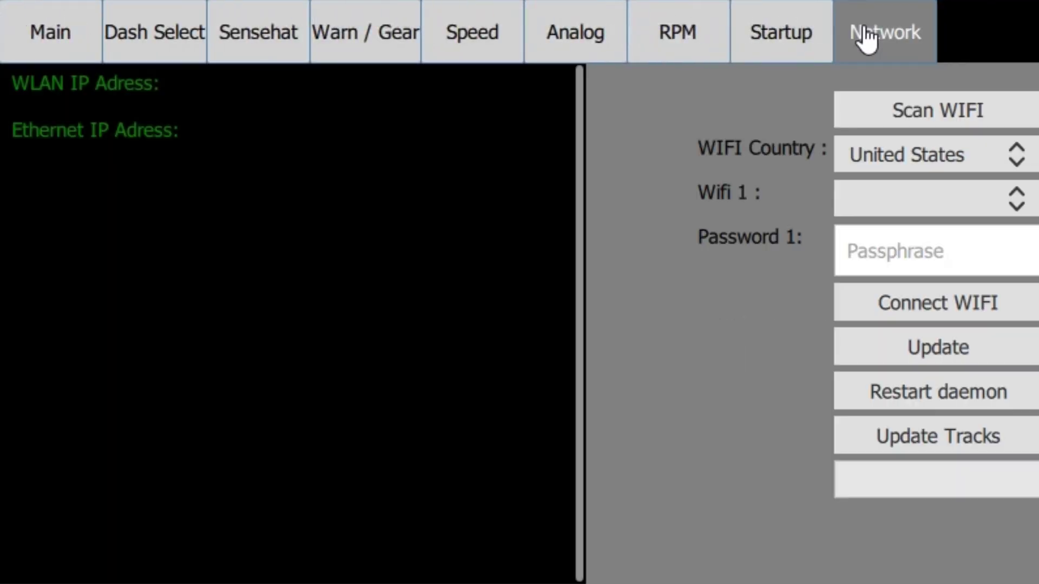
{"action": "left_click", "coordinate": [930, 449]}
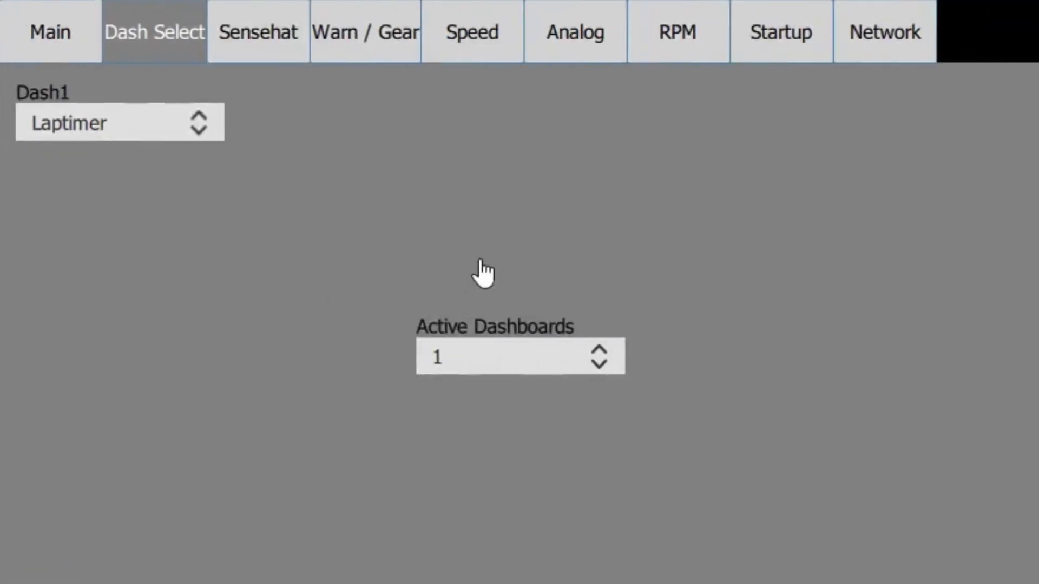
{"action": "left_click", "coordinate": [866, 41]}
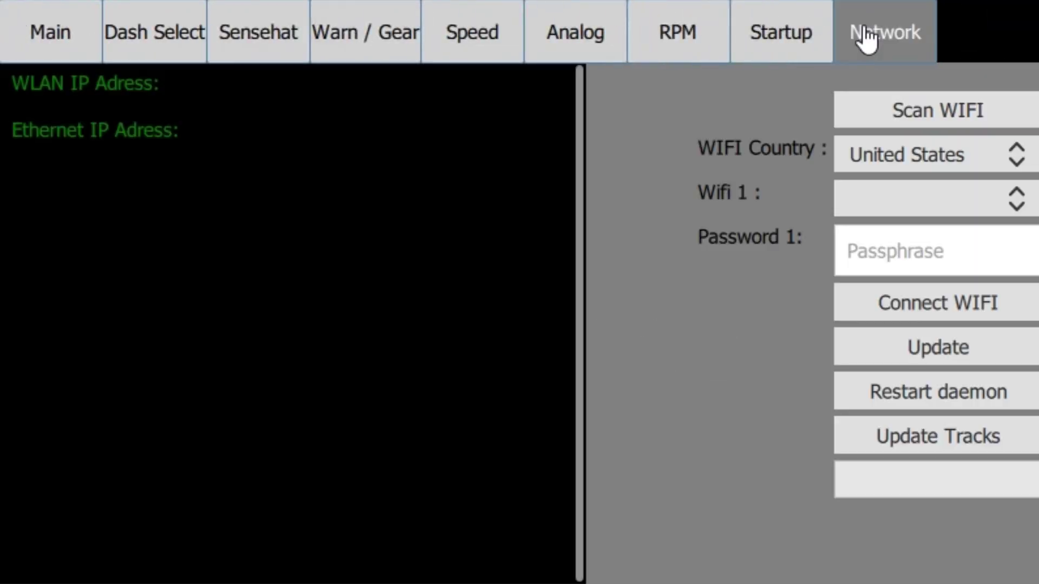
{"action": "left_click", "coordinate": [930, 448]}
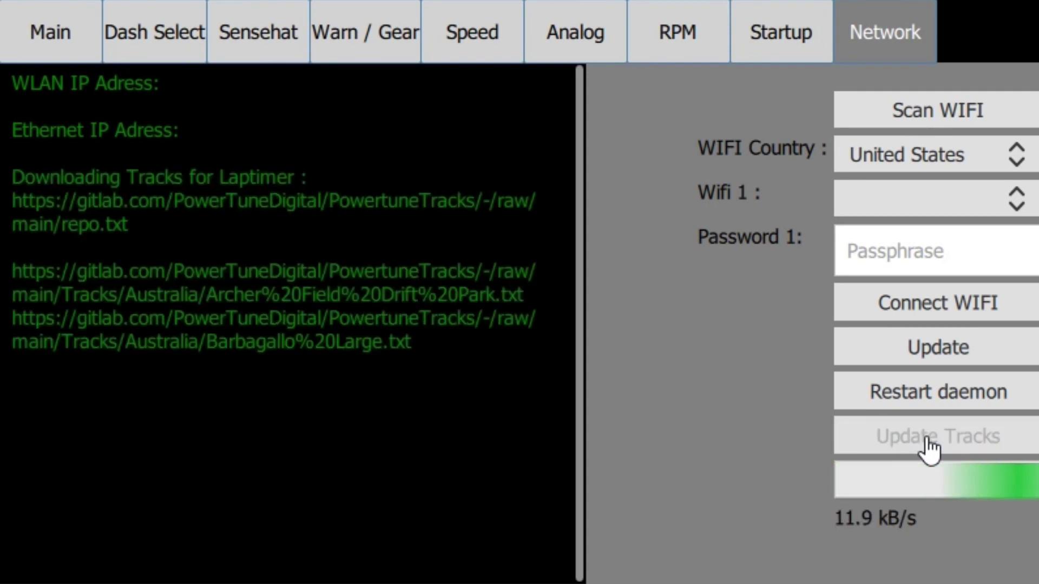